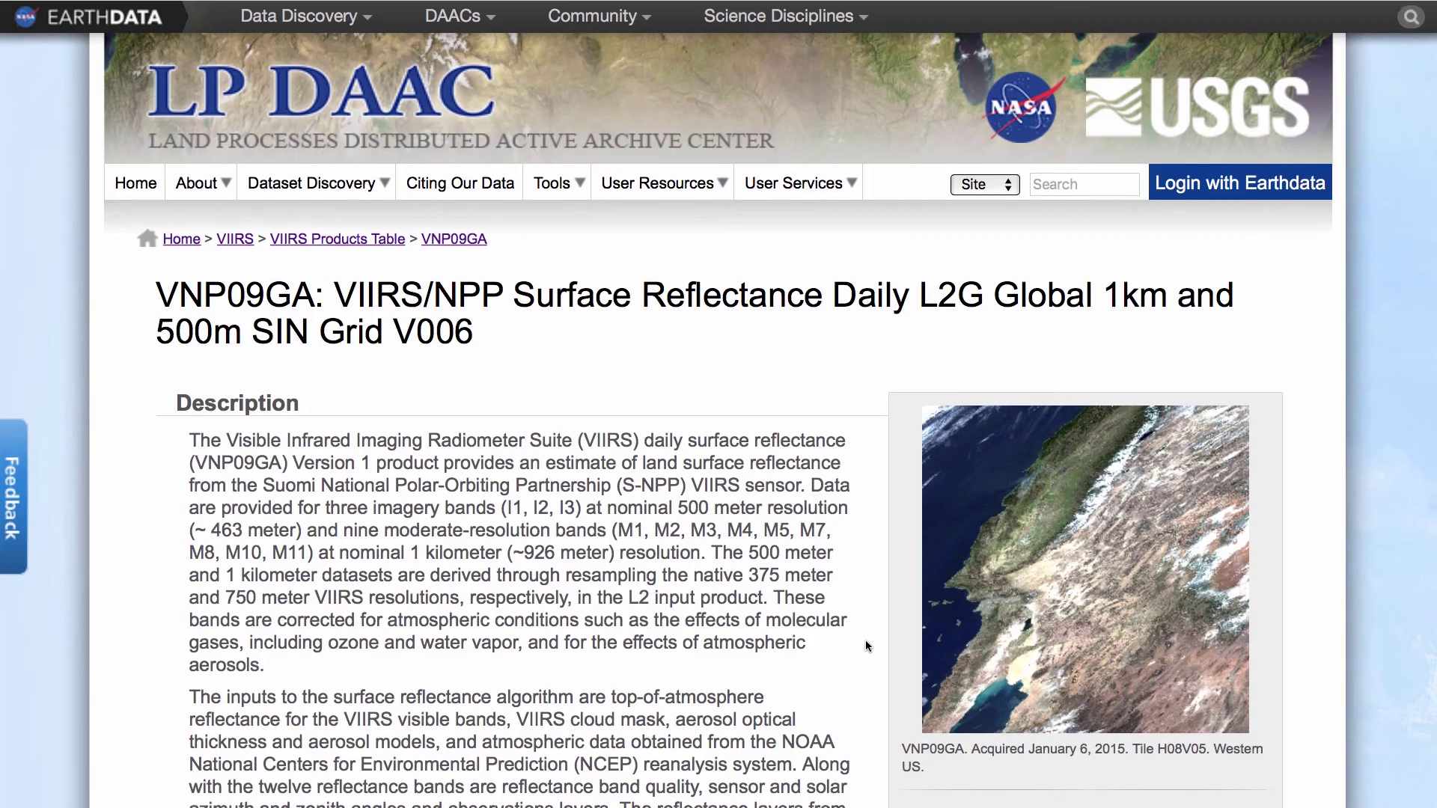
Follow the VNP09GA product page's Earthdata Search Client link under Tools > Data Access
scroll(866, 640, "down", 10)
scroll(866, 642, "down", 20)
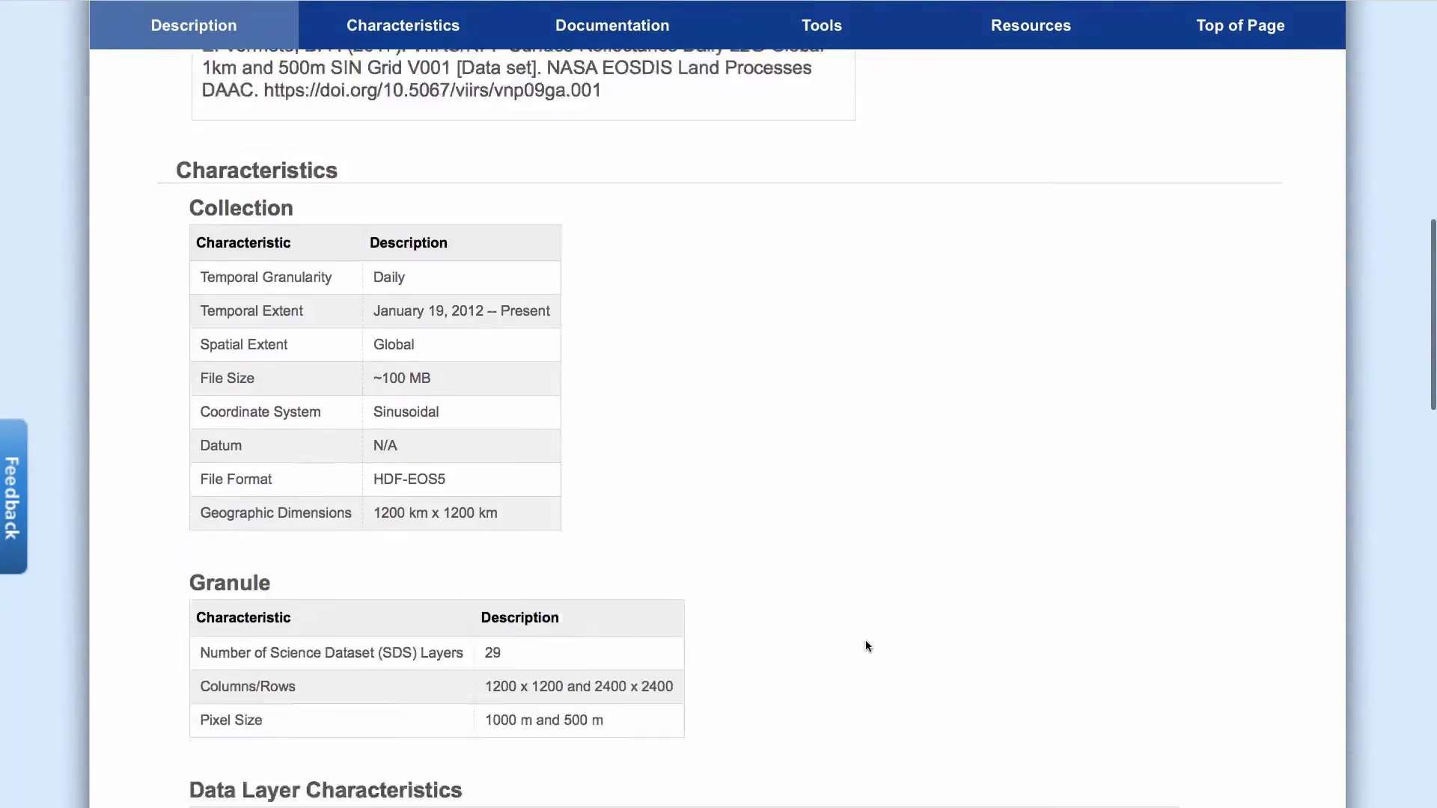
scroll(867, 645, "down", 15)
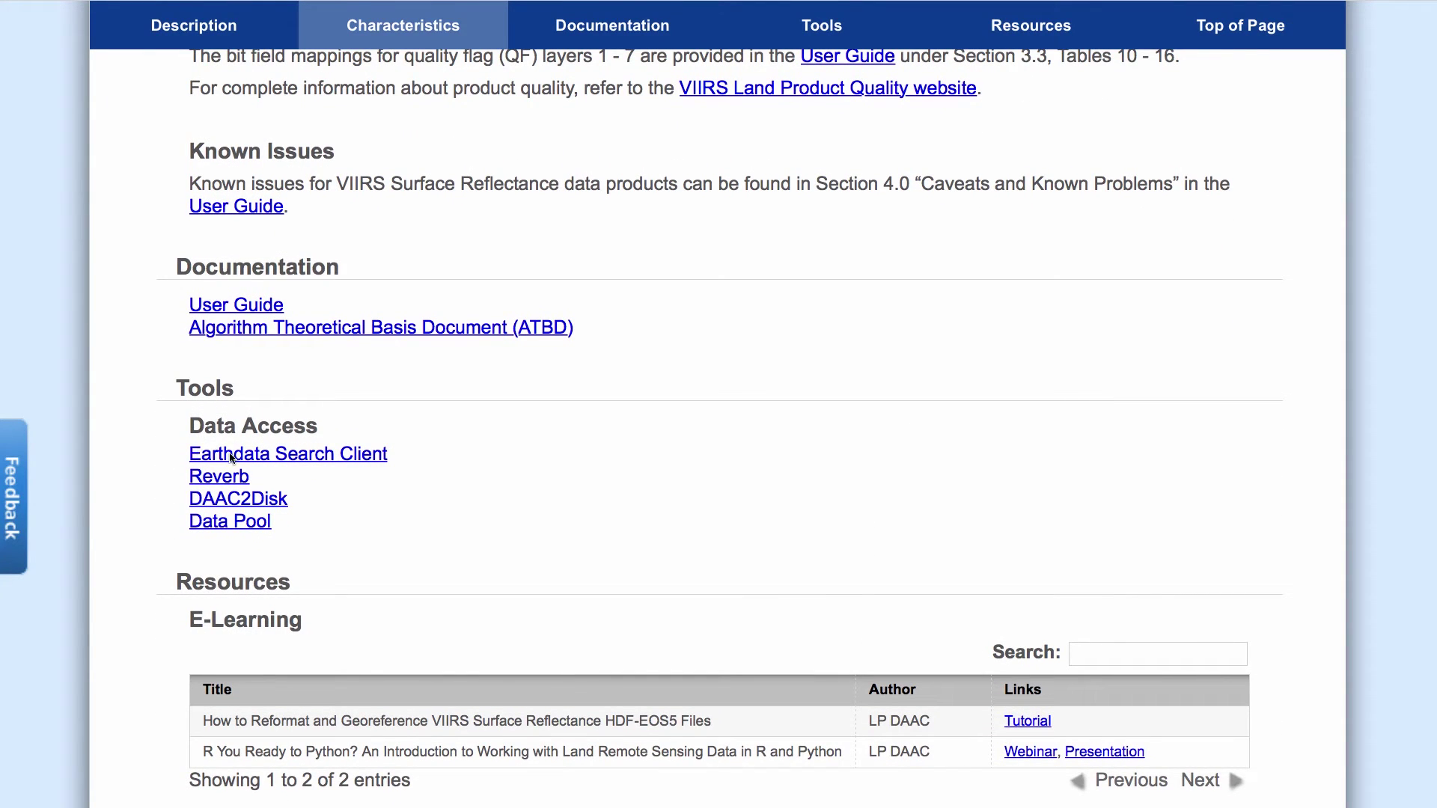
left_click(372, 461)
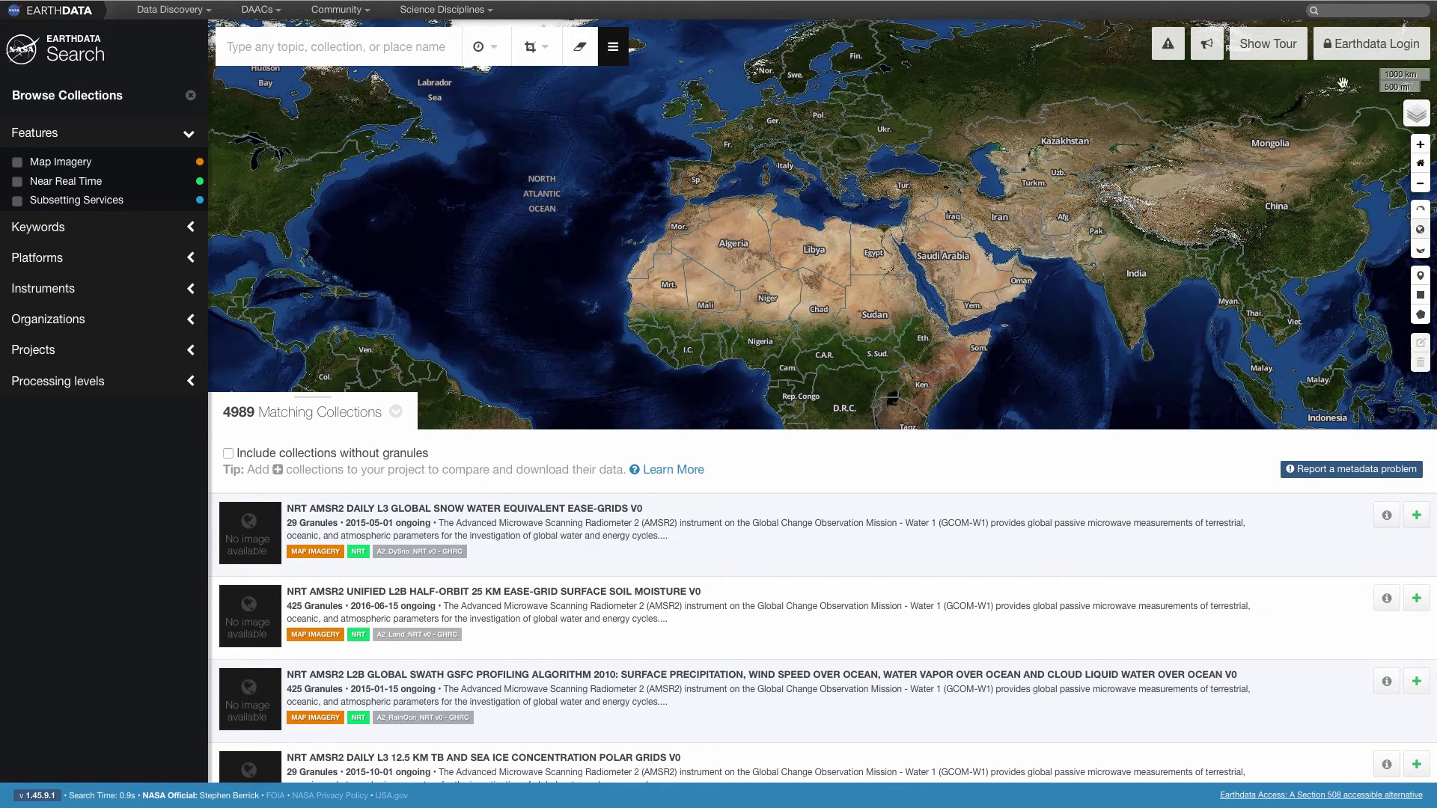
Sign in to Earthdata Login with the account username and password
left_click(1363, 49)
type("usgstuts")
key("Tab")
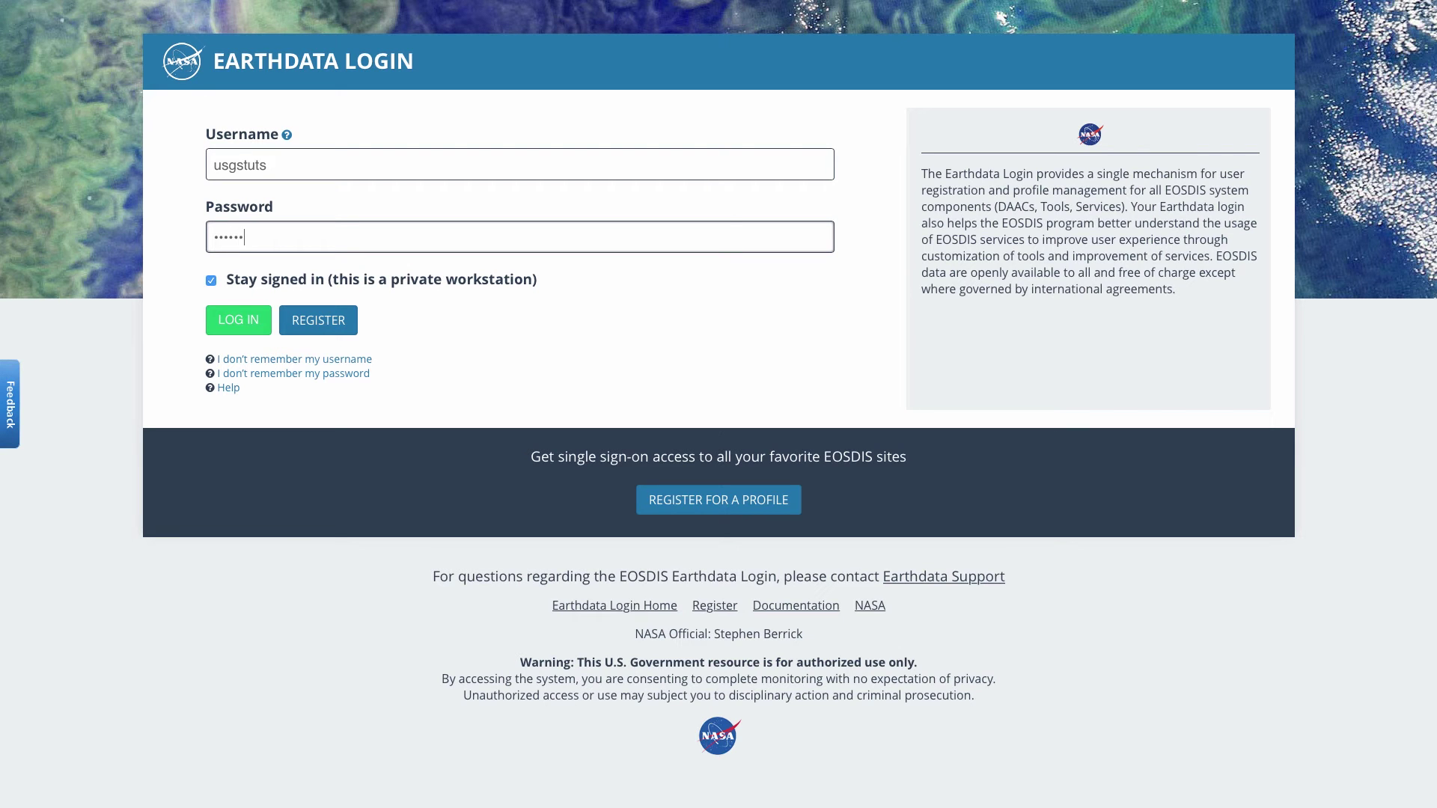
left_click(240, 322)
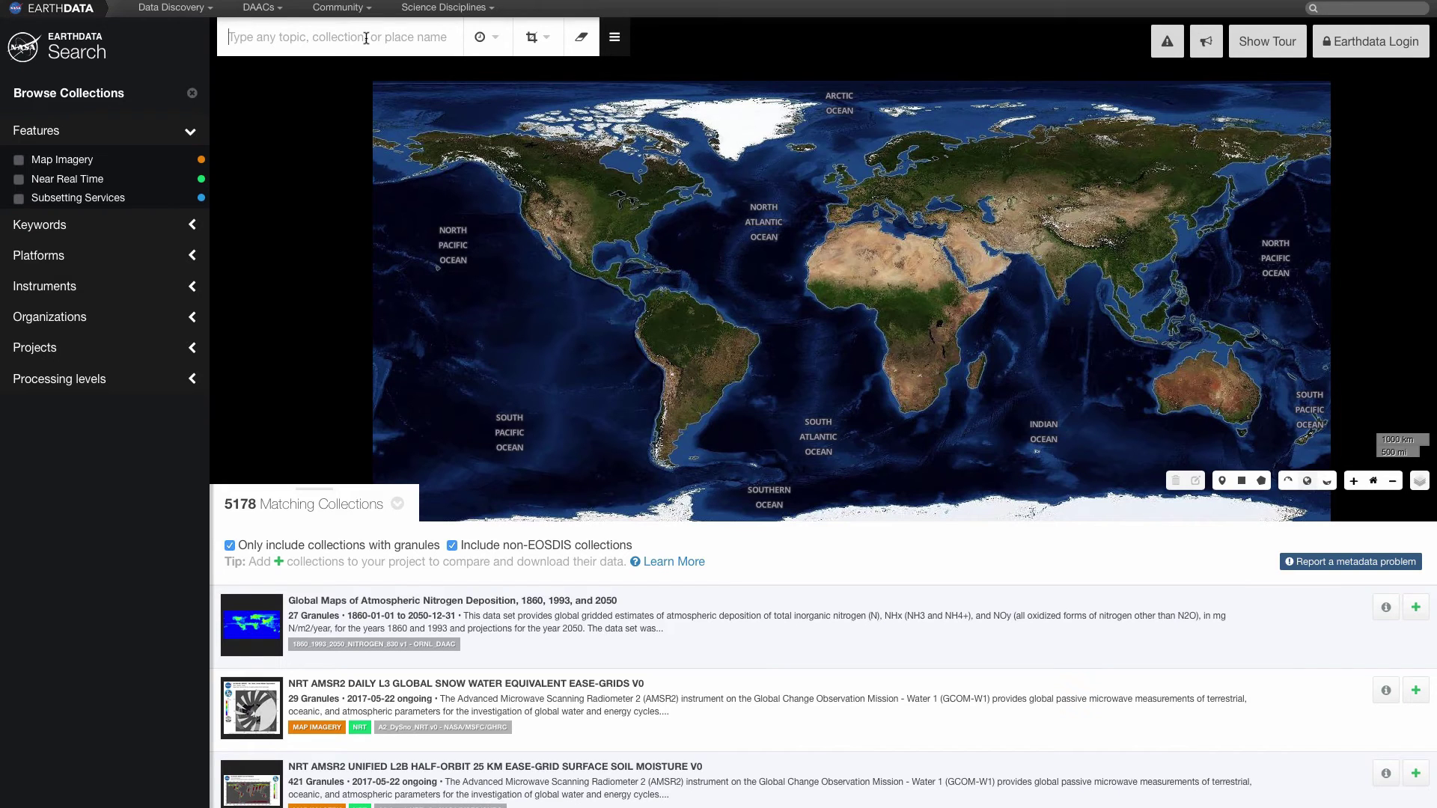
Search 'vnp09ga', open the VIIRS/NPP V001 collection's granules, and zoom the map to Portland, Oregon
type("vnp09ga")
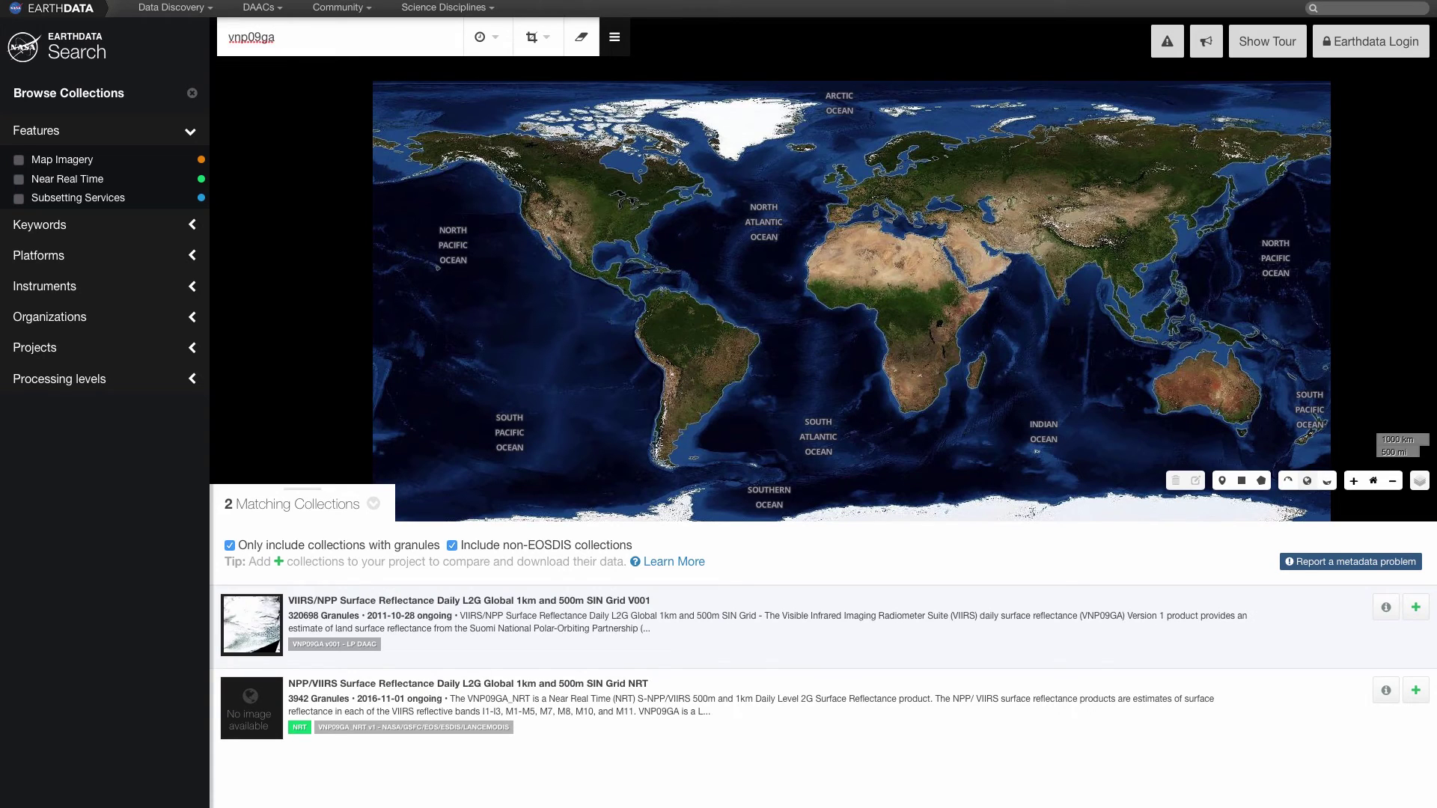
left_click(410, 646)
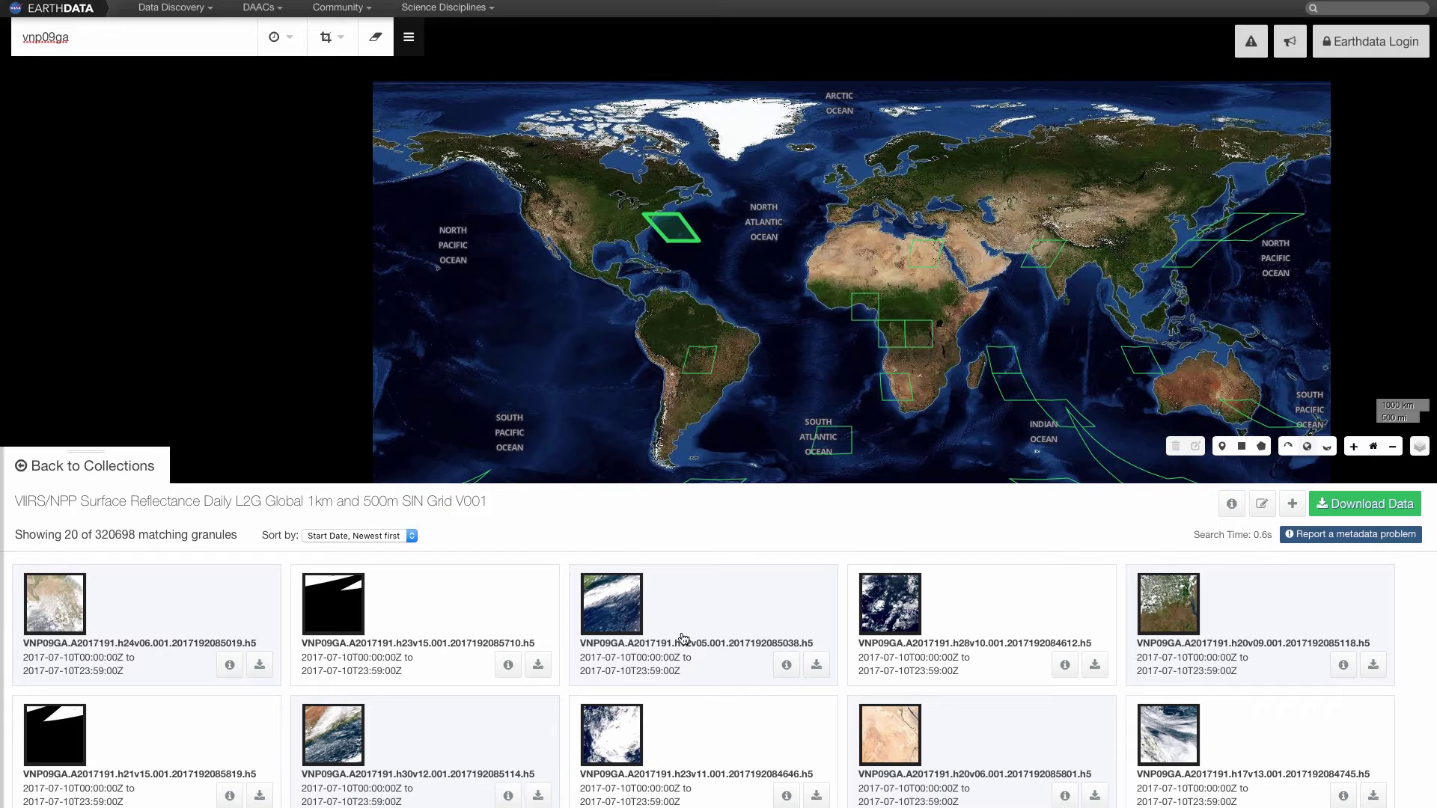
scroll(890, 627, "down", 1)
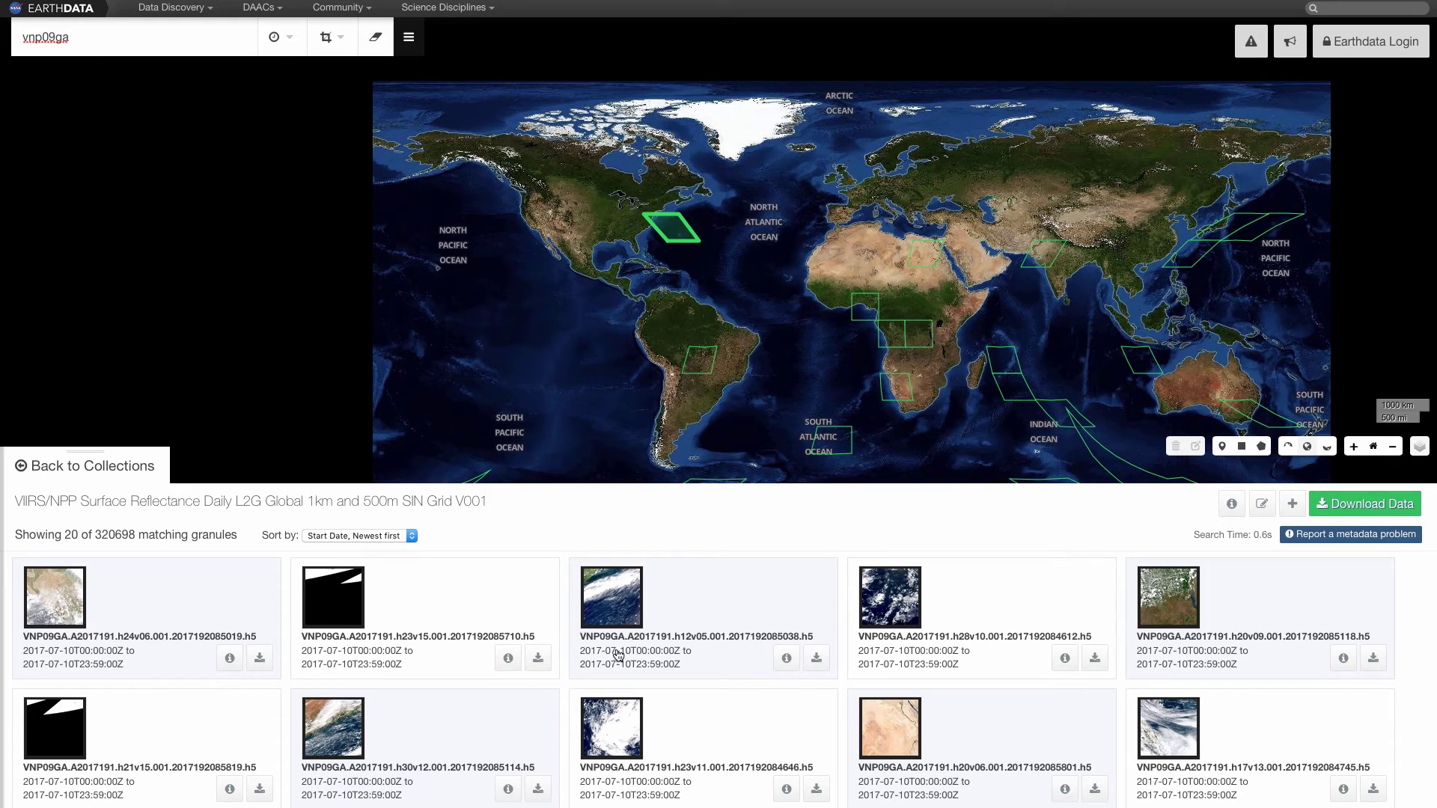
scroll(579, 346, "up", 1)
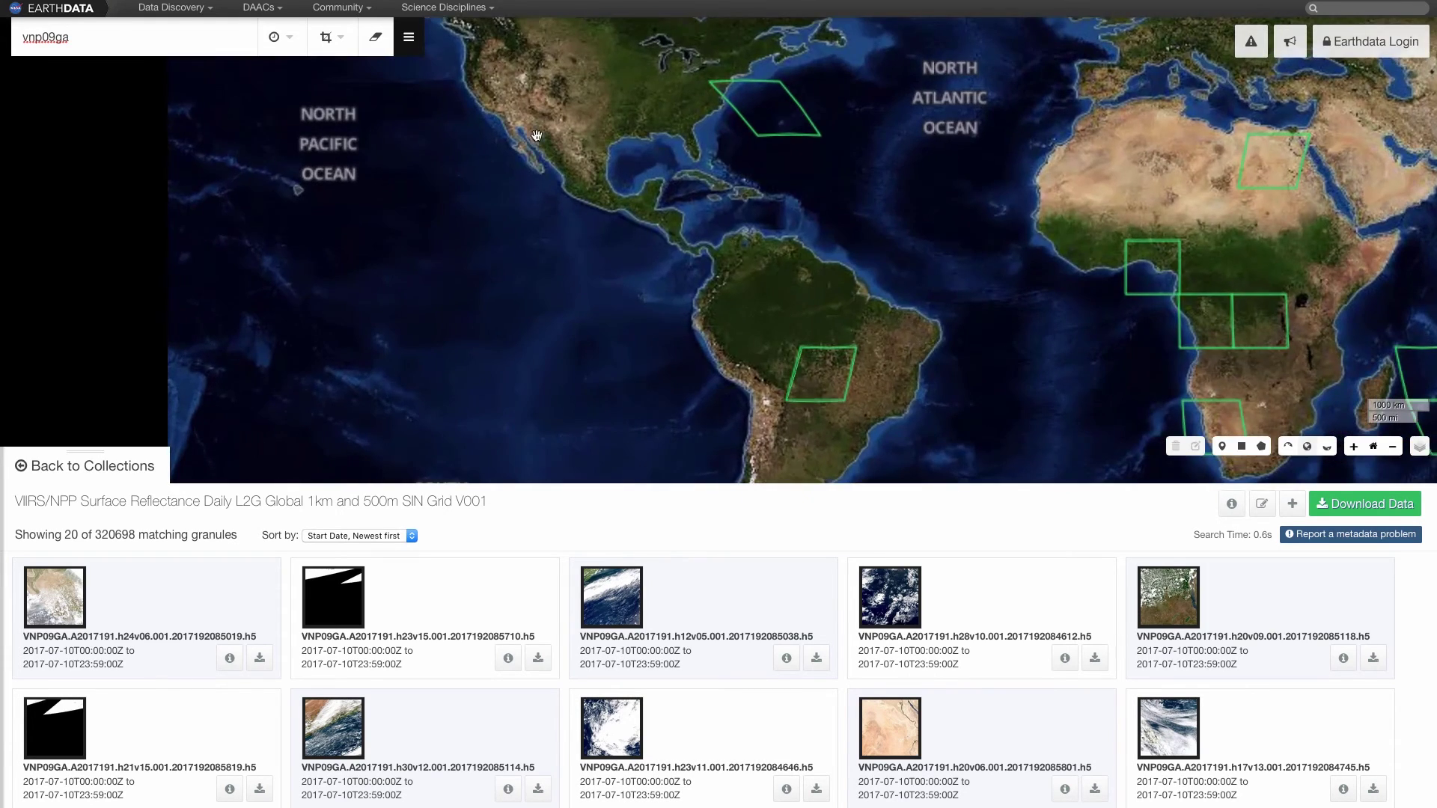
scroll(534, 150, "up", 3)
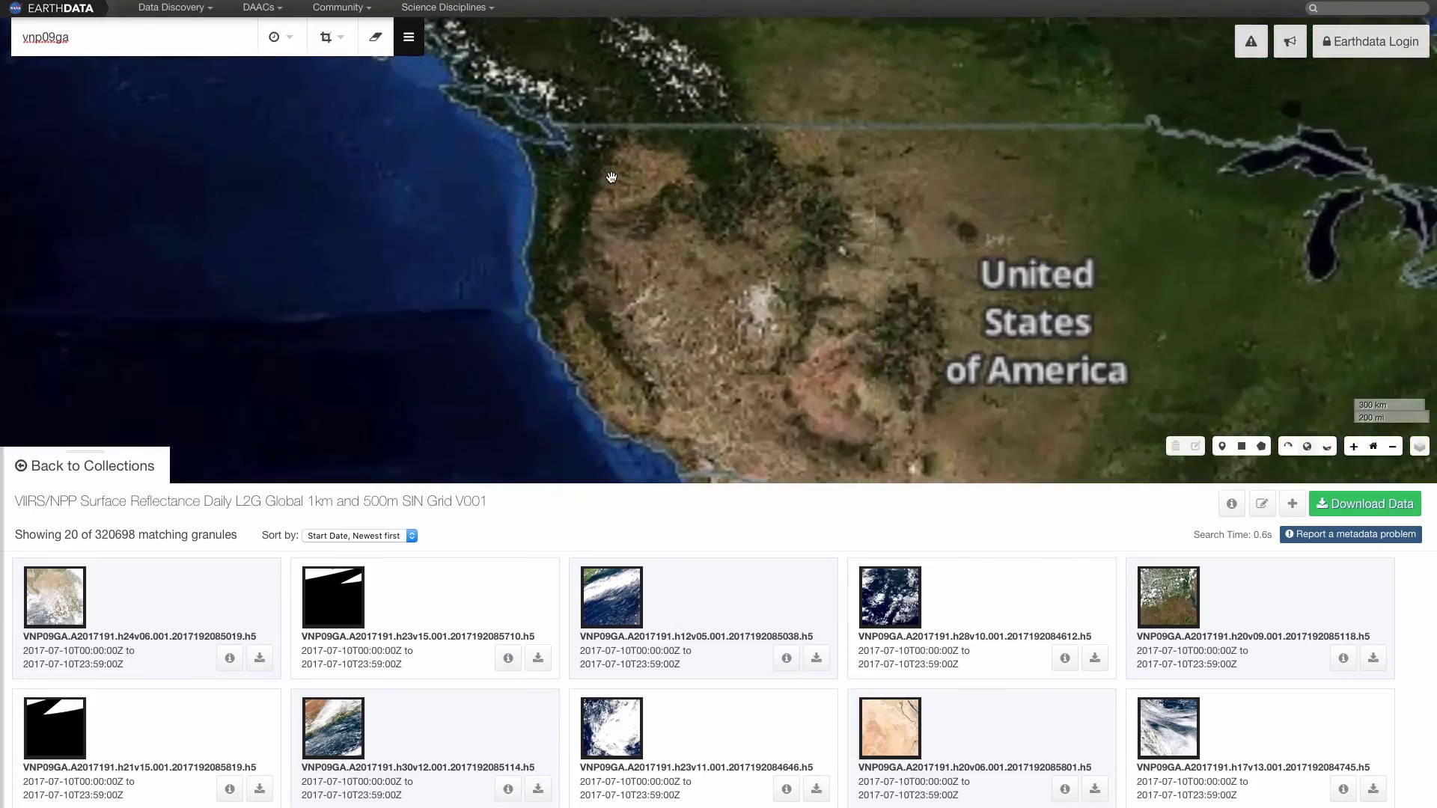
scroll(611, 178, "up", 3)
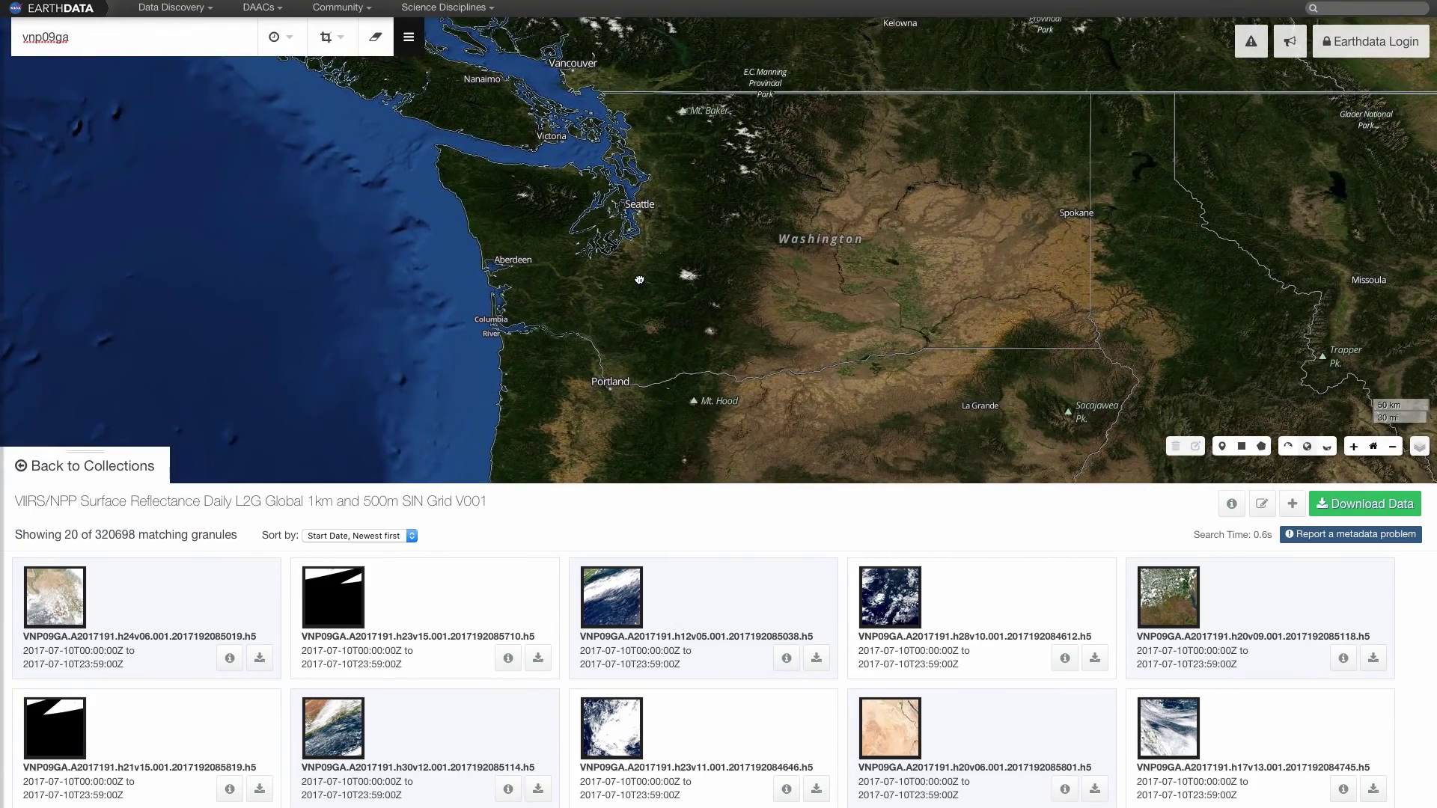
left_click_drag(639, 280, 691, 127)
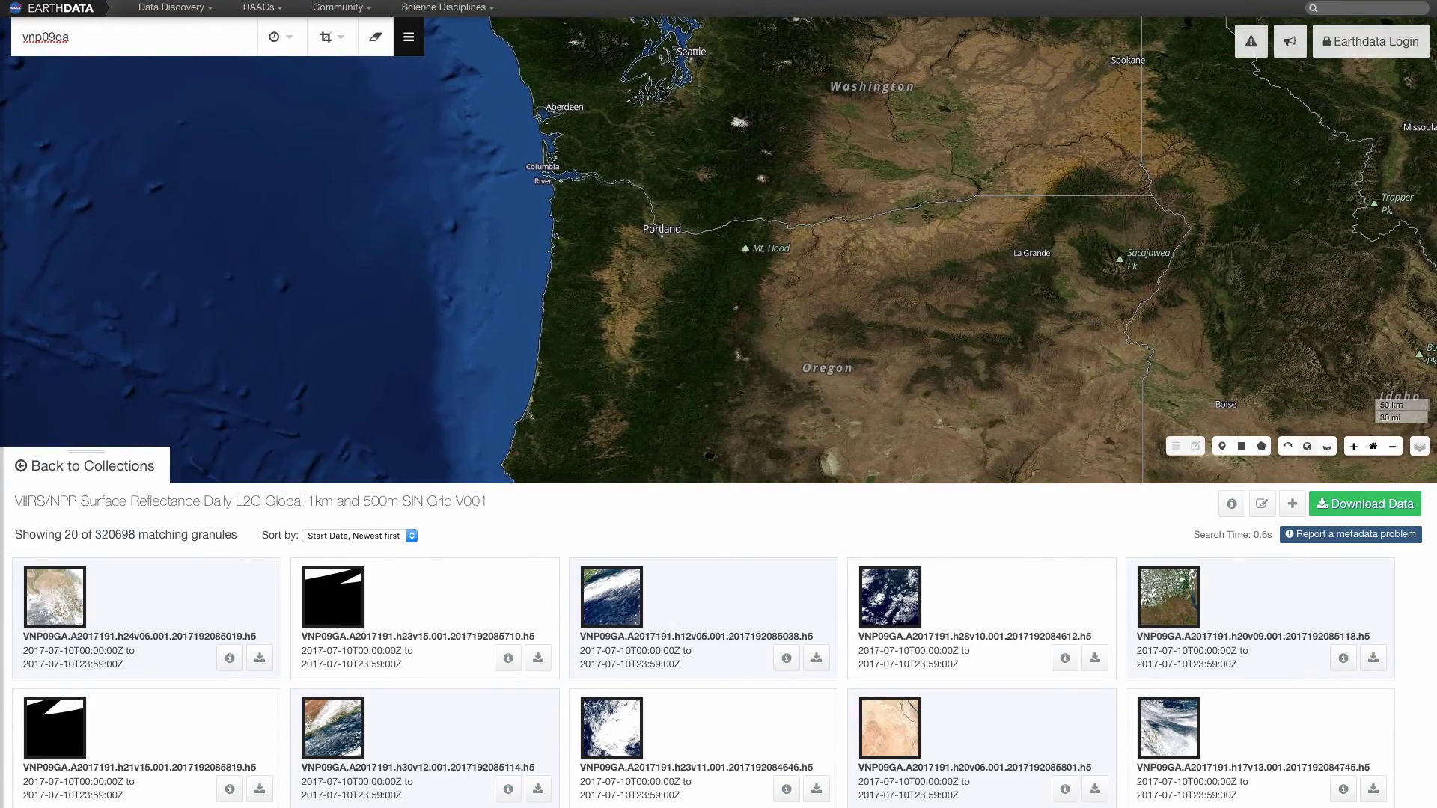
left_click(289, 42)
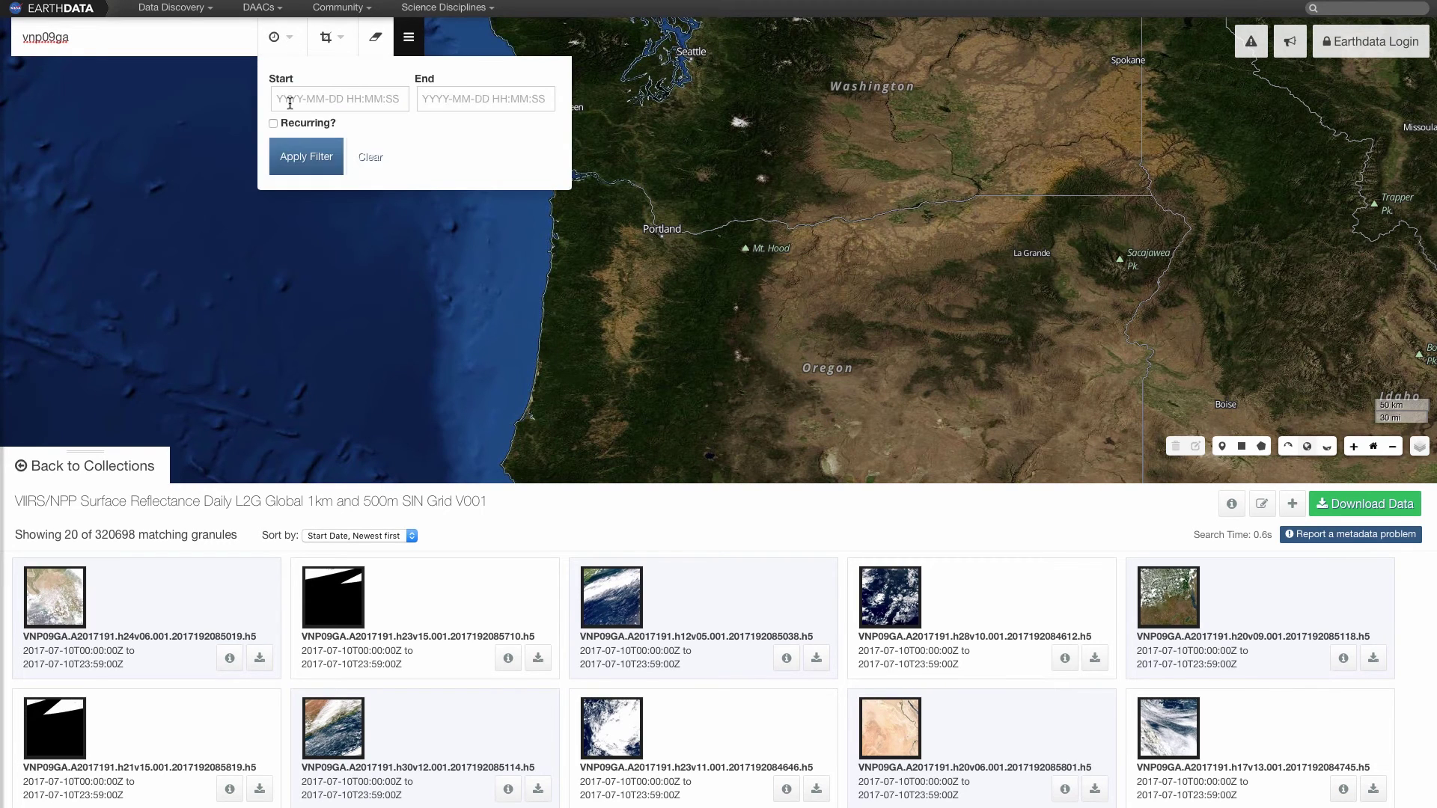
left_click(290, 99)
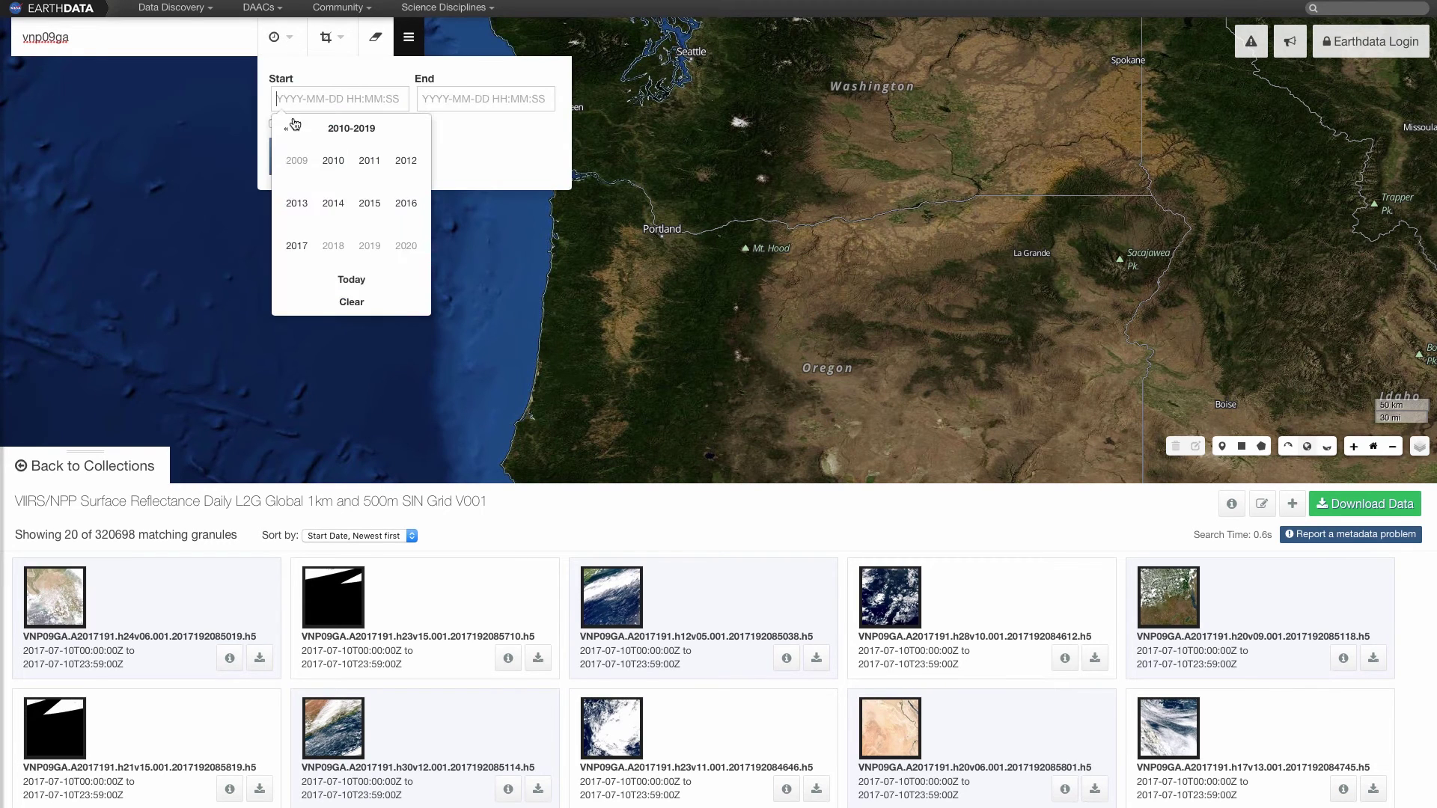
left_click(410, 164)
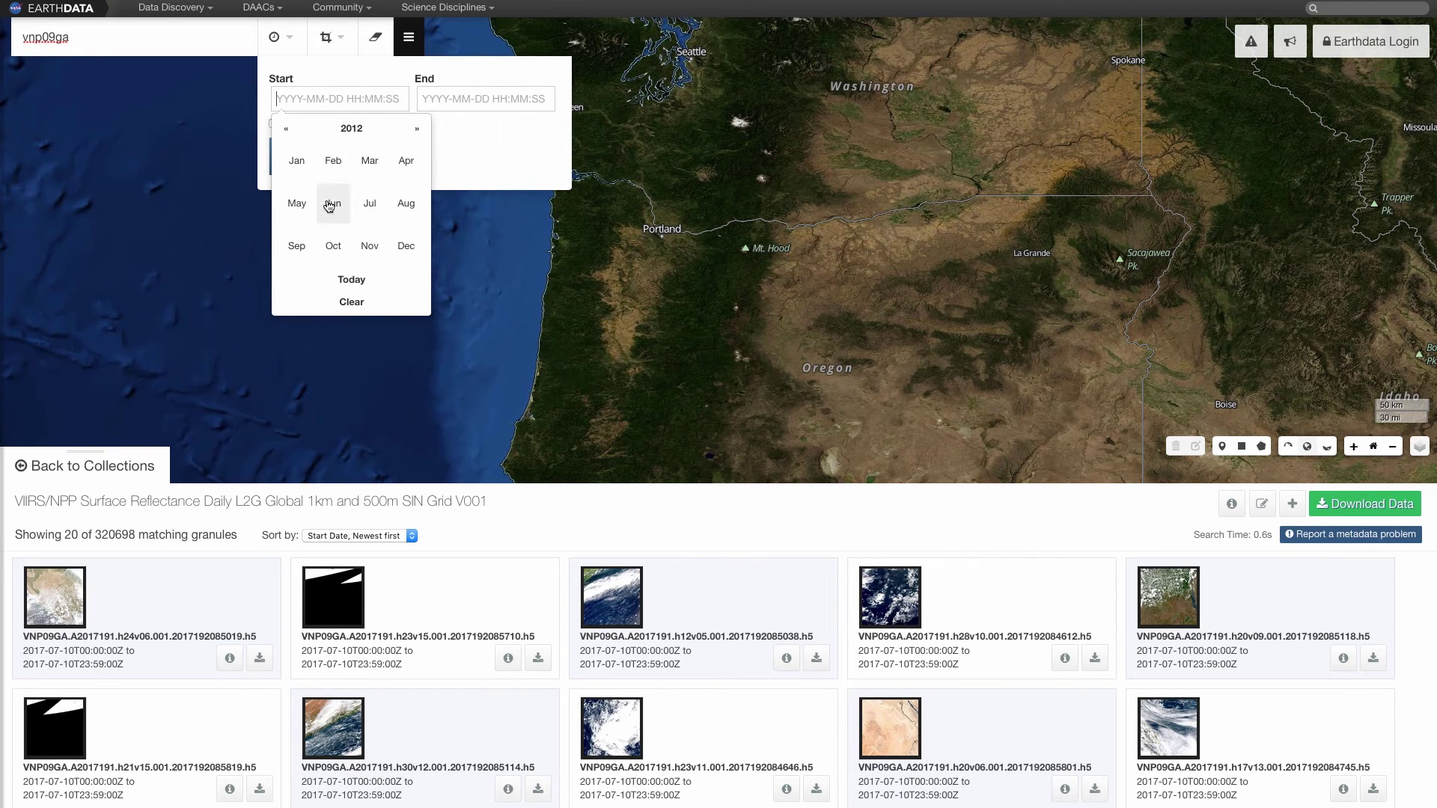
left_click(333, 203)
left_click(353, 240)
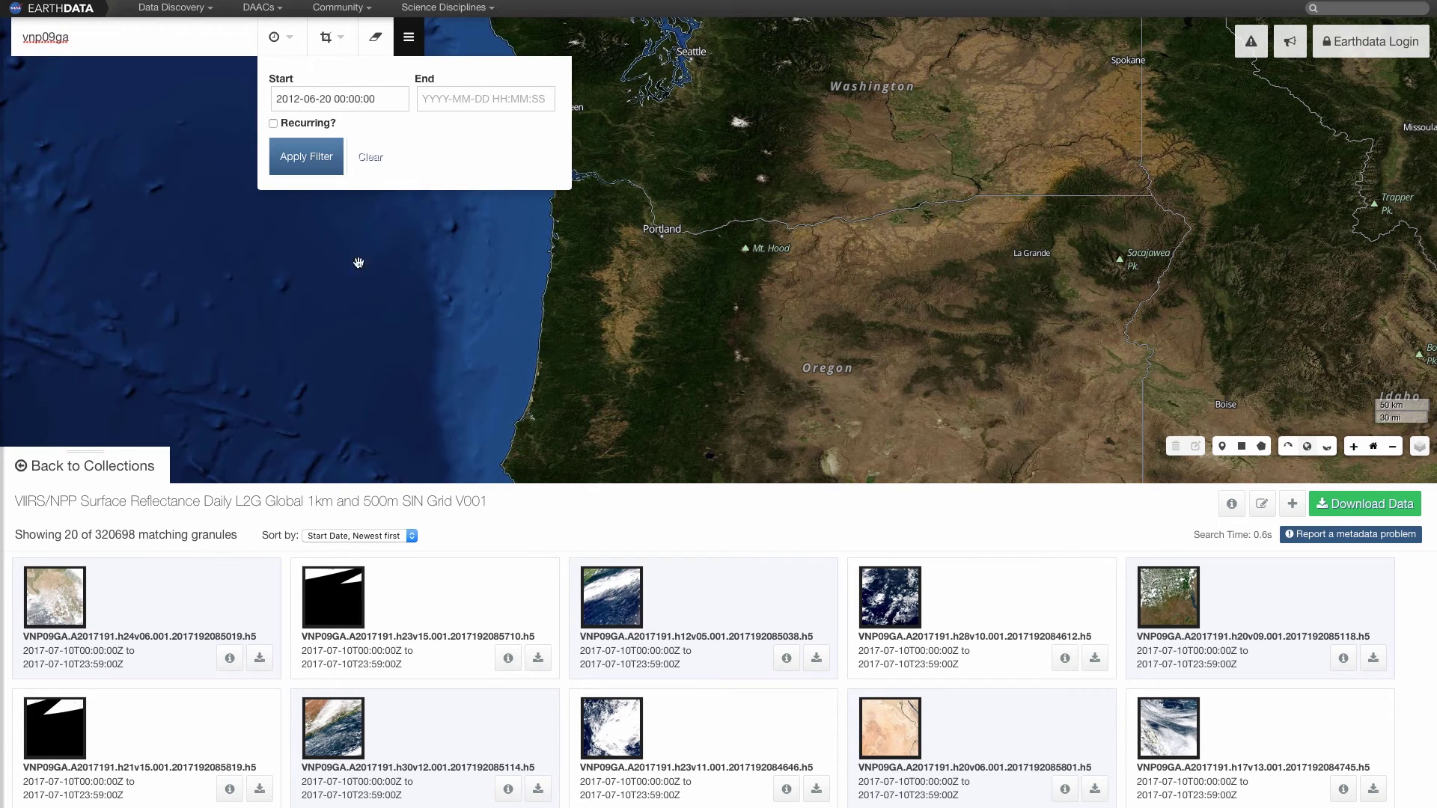
left_click(474, 96)
left_click(552, 160)
left_click(443, 246)
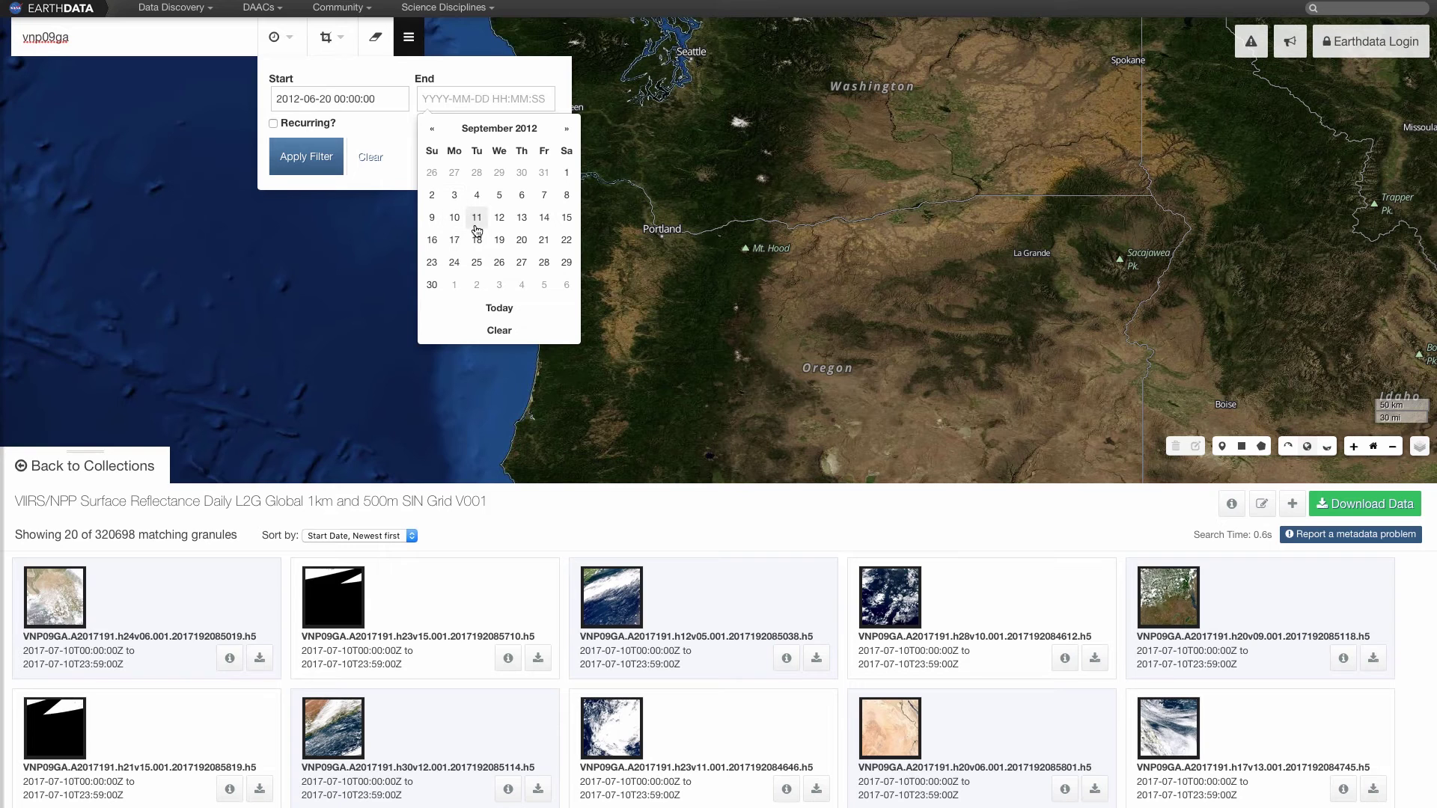
left_click(544, 240)
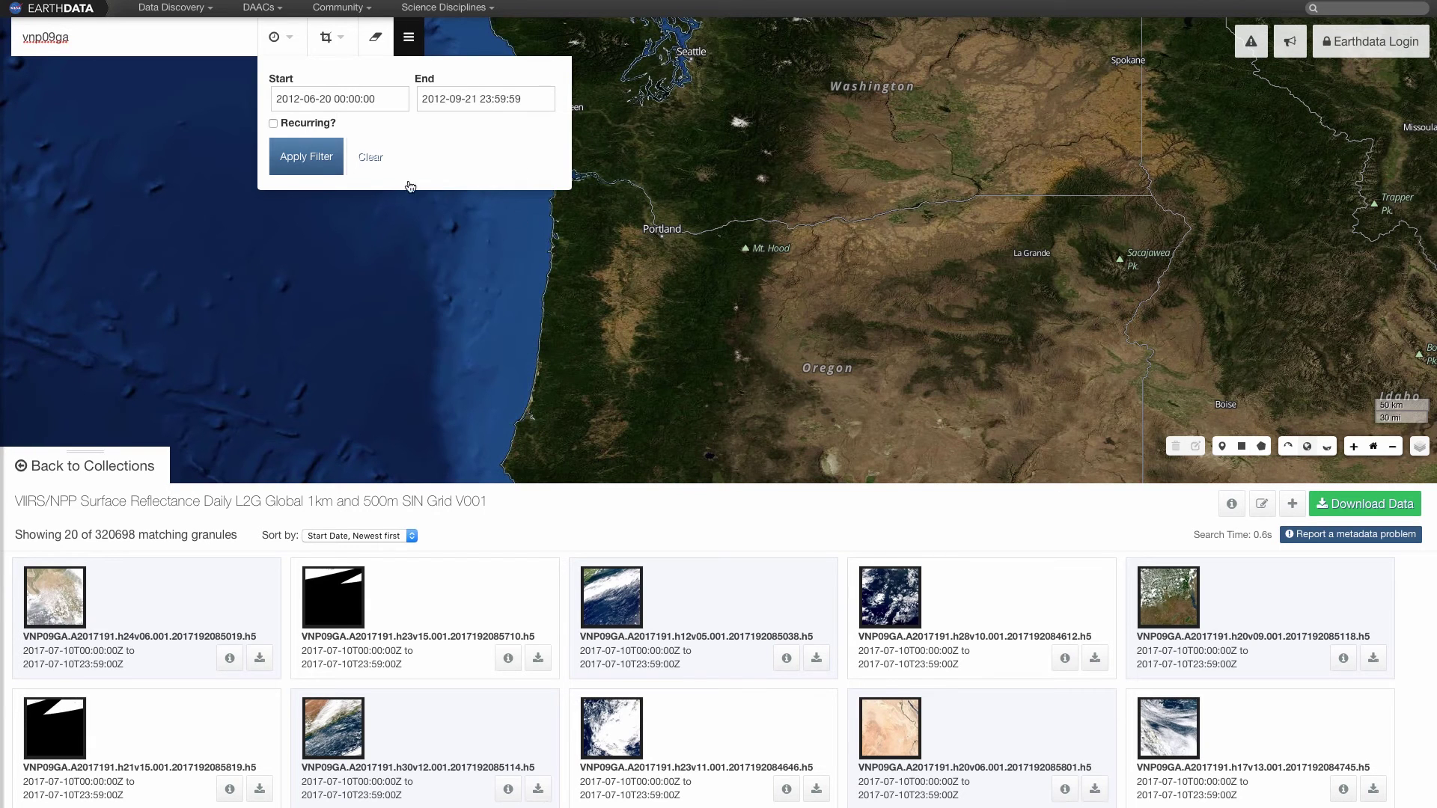
left_click(306, 156)
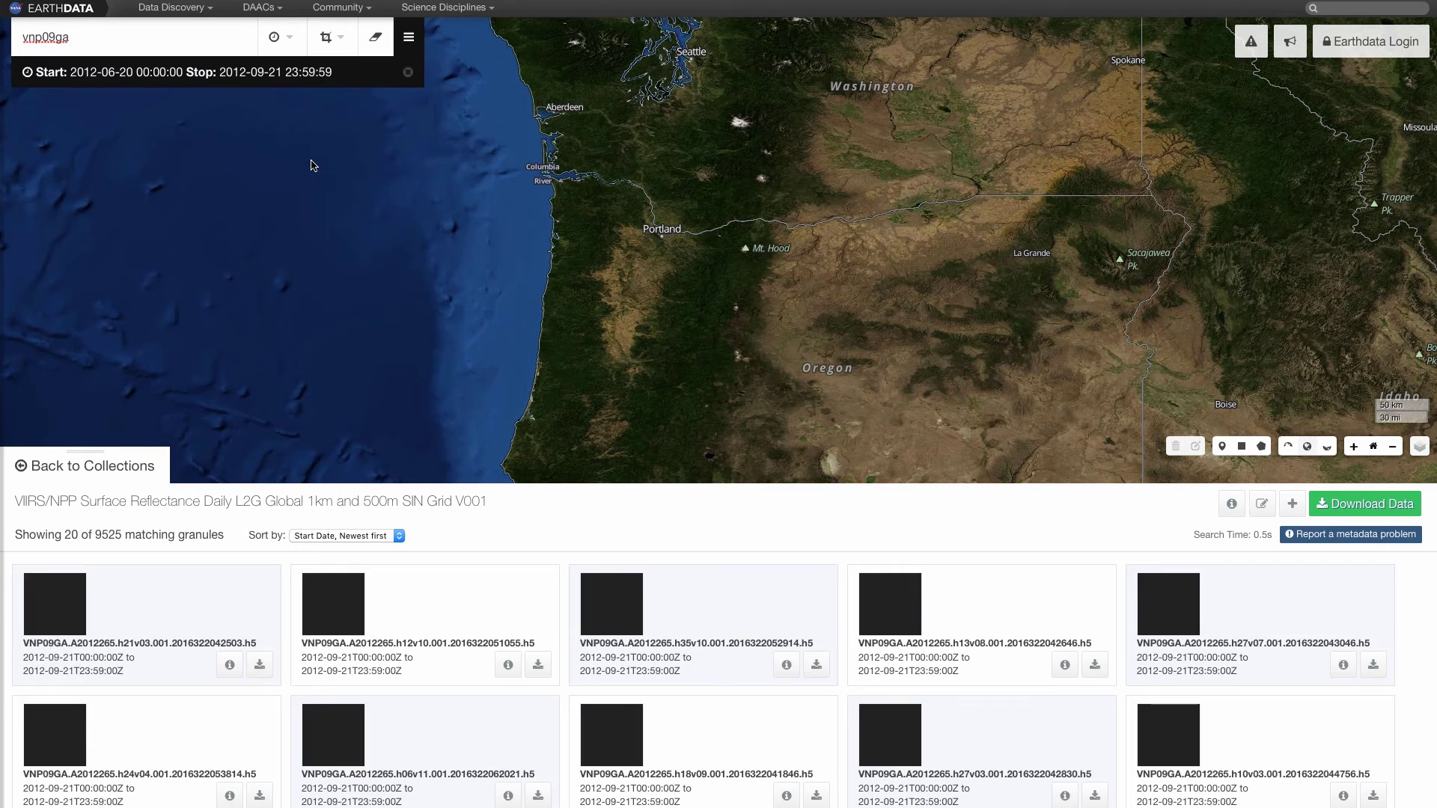
Draw a rectangle spatial filter around Portland, cutting the results to 35 granules
left_click(338, 42)
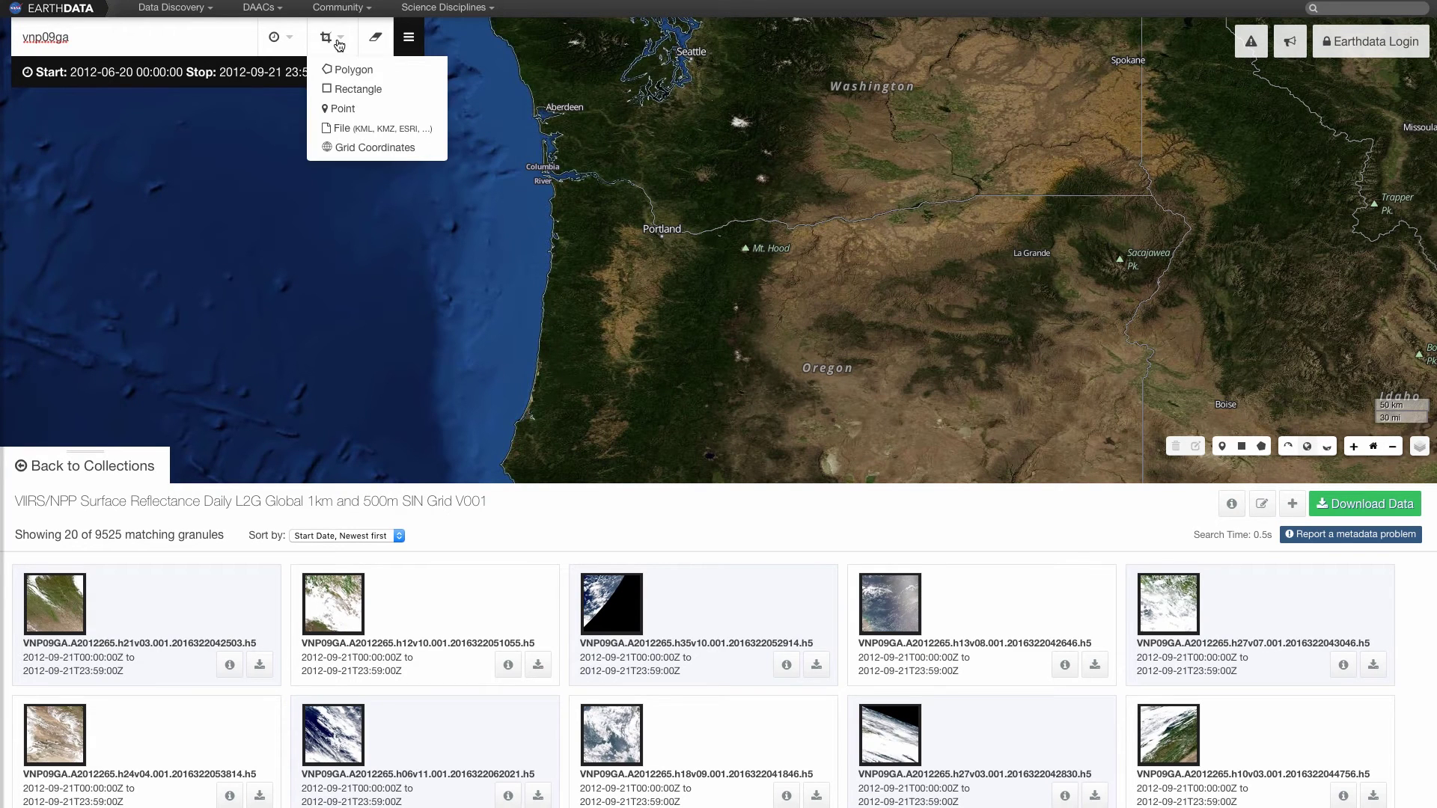
left_click(346, 91)
left_click_drag(608, 192, 718, 274)
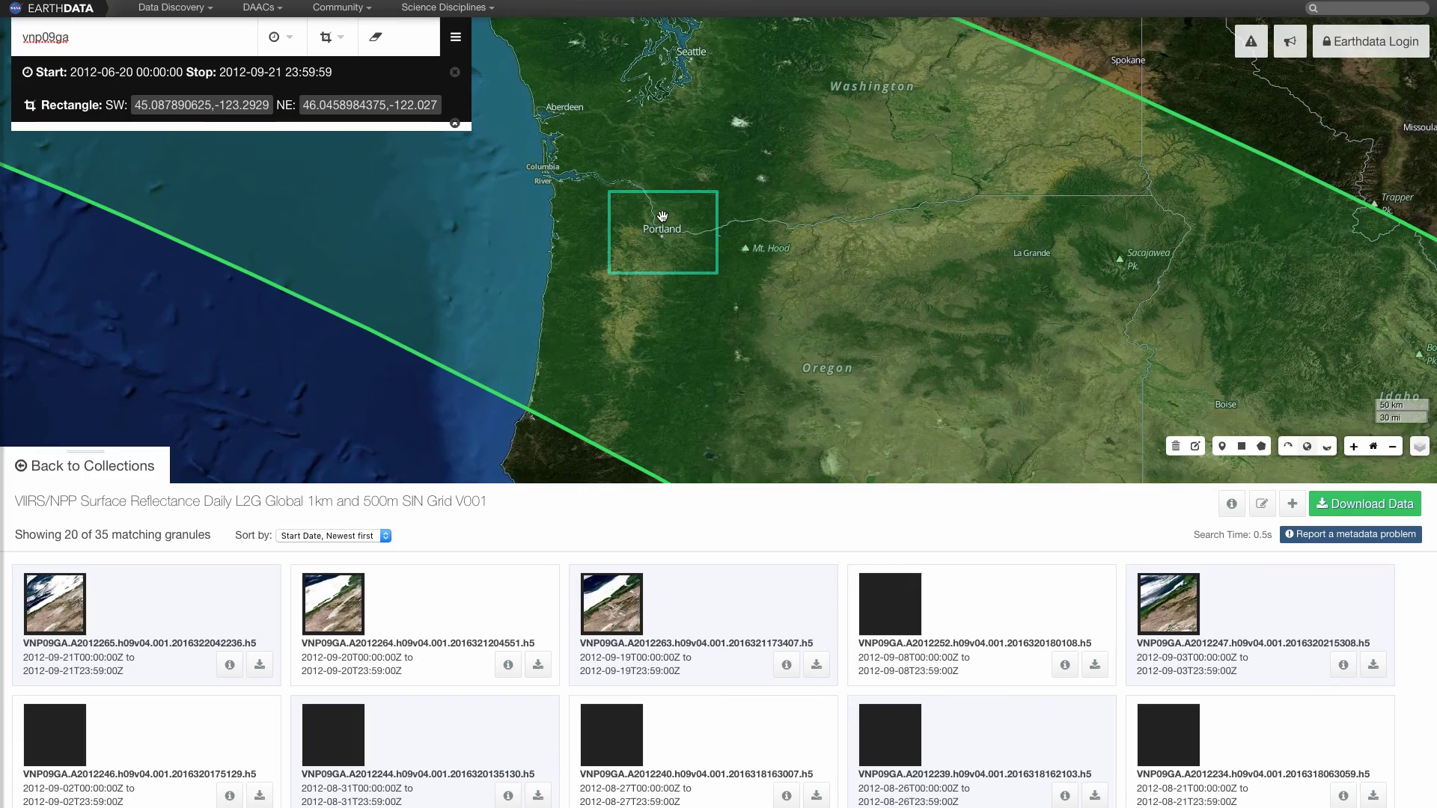
scroll(662, 216, "down", 5)
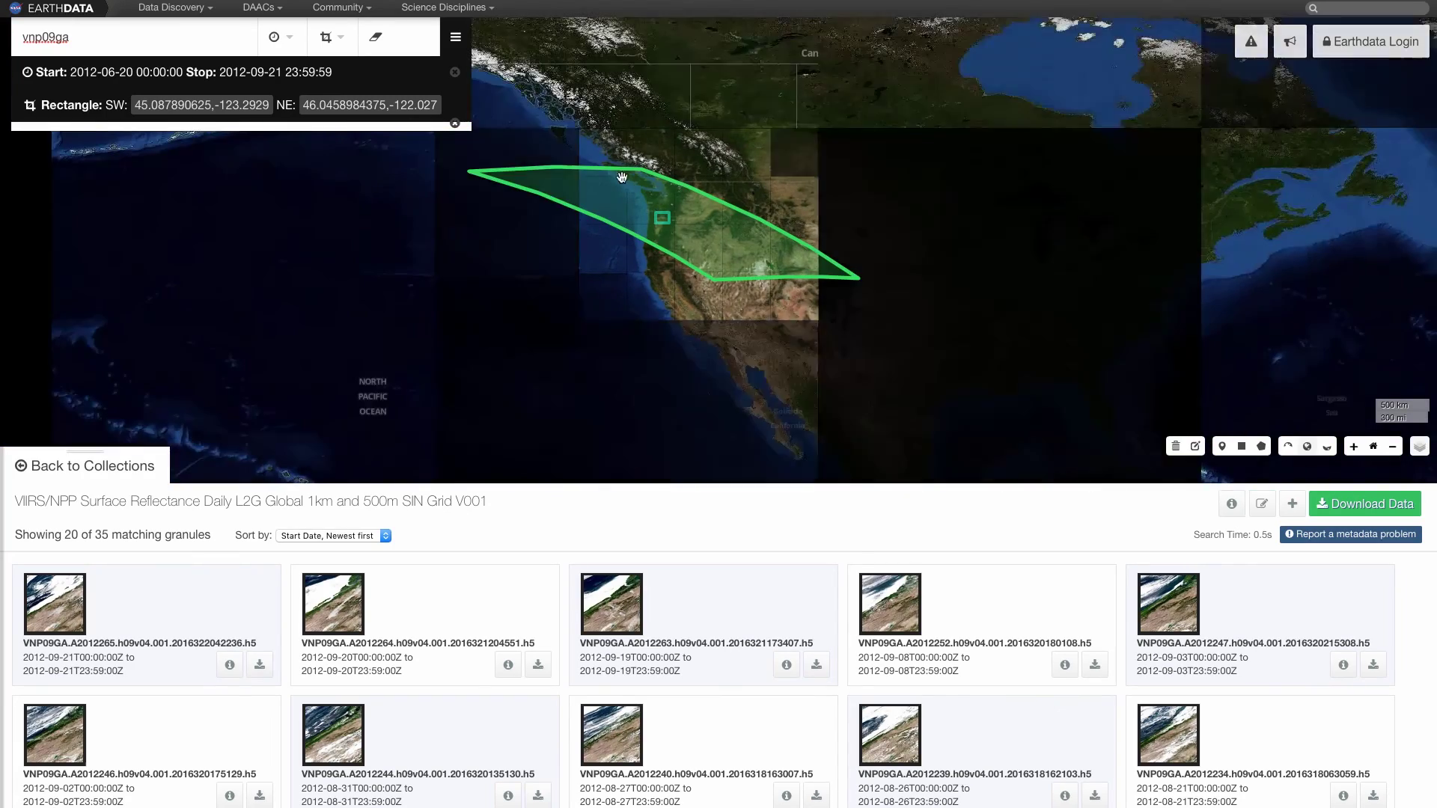
scroll(593, 181, "up", 3)
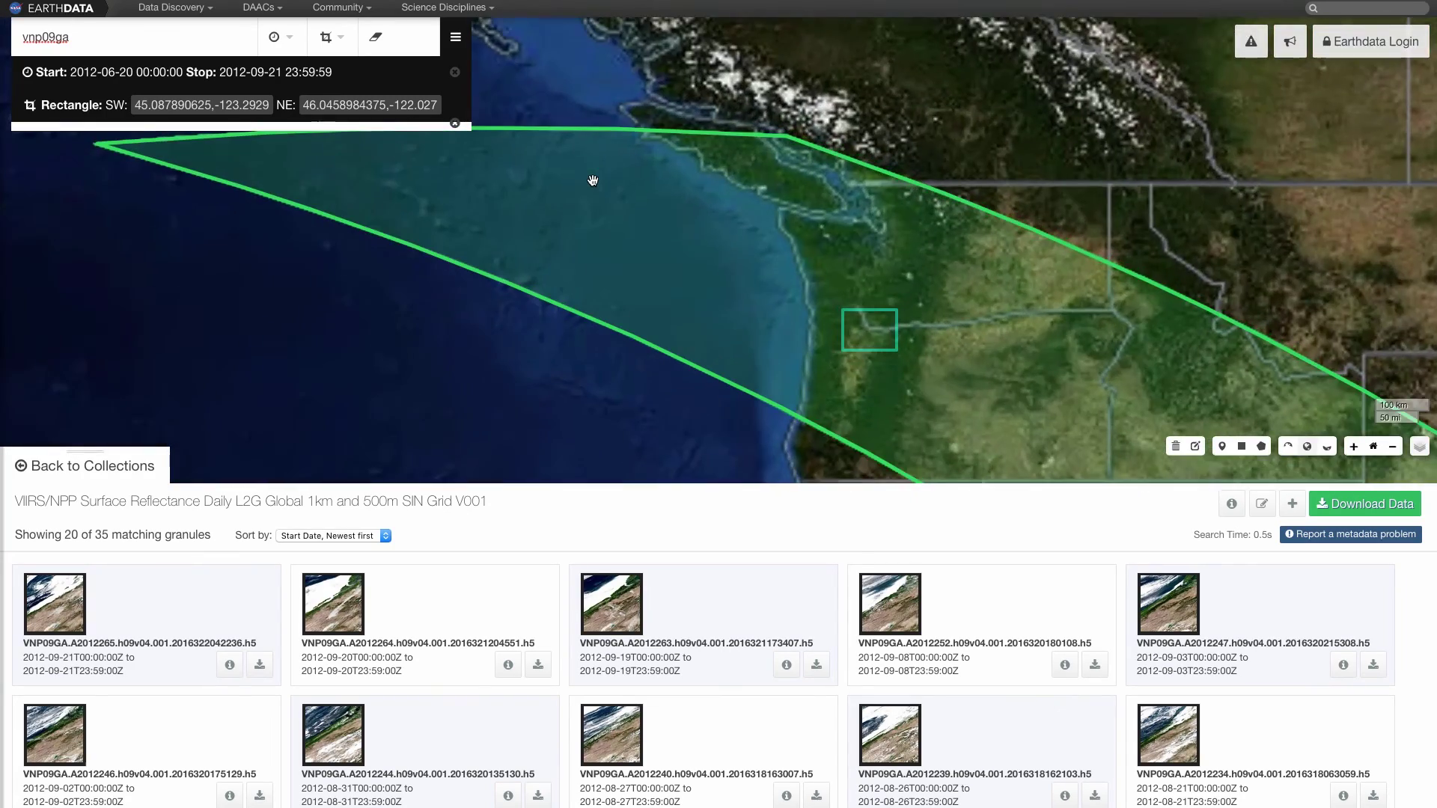
left_click_drag(877, 357, 769, 263)
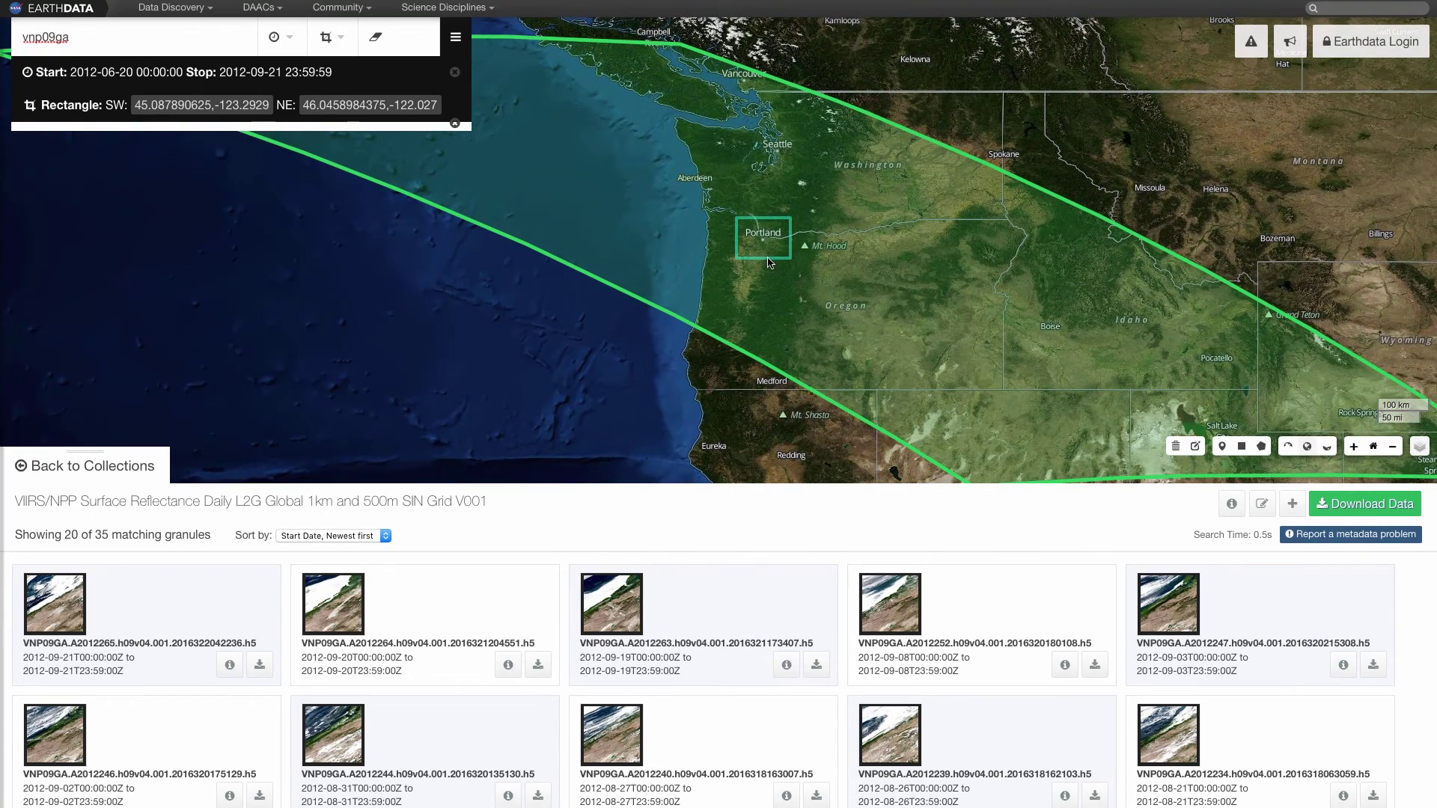
scroll(158, 599, "down", 1)
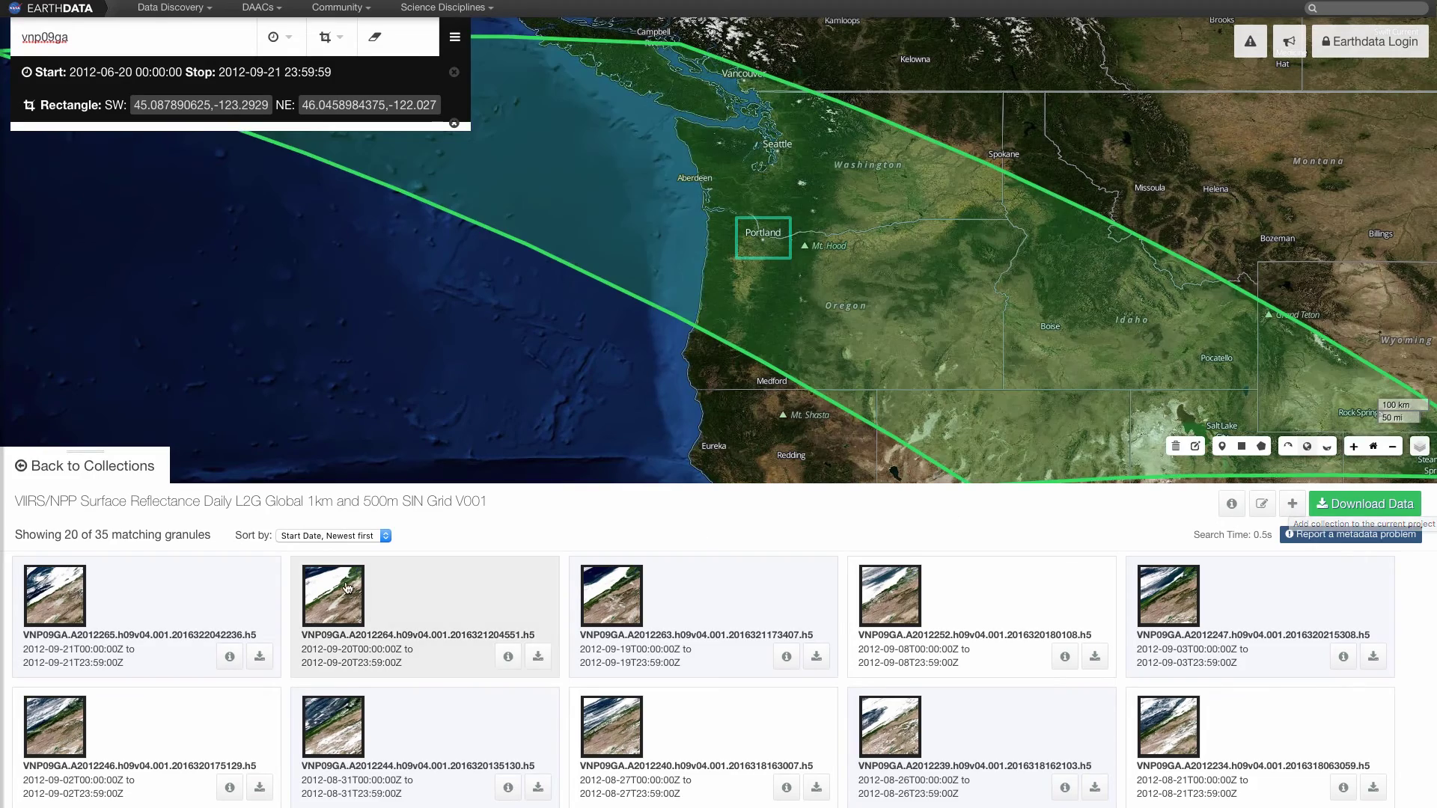
Outline the first 2012-09-21 granule on the map, inspect its info and metadata, then return to the list
left_click(161, 581)
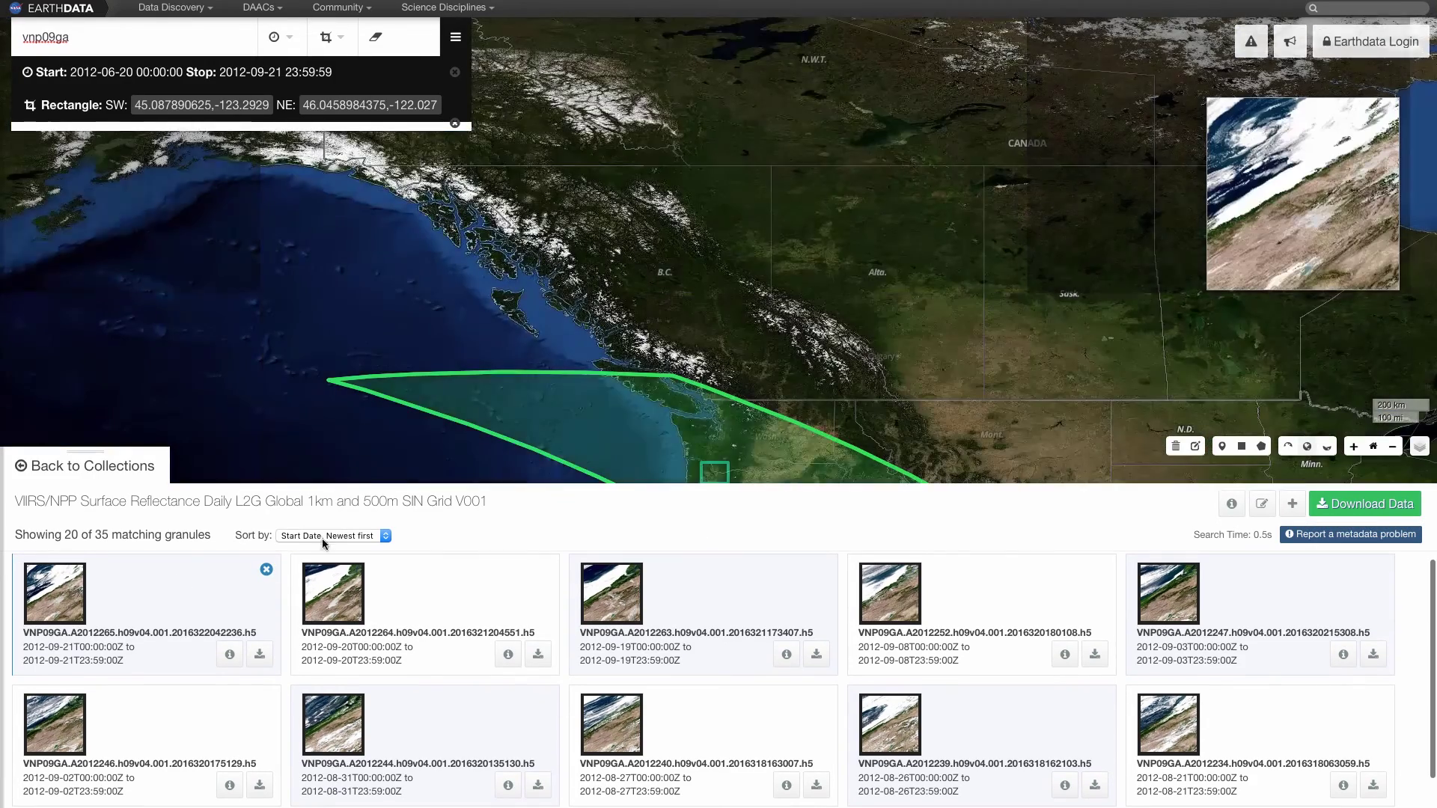
scroll(669, 361, "up", 2)
scroll(668, 361, "down", 3)
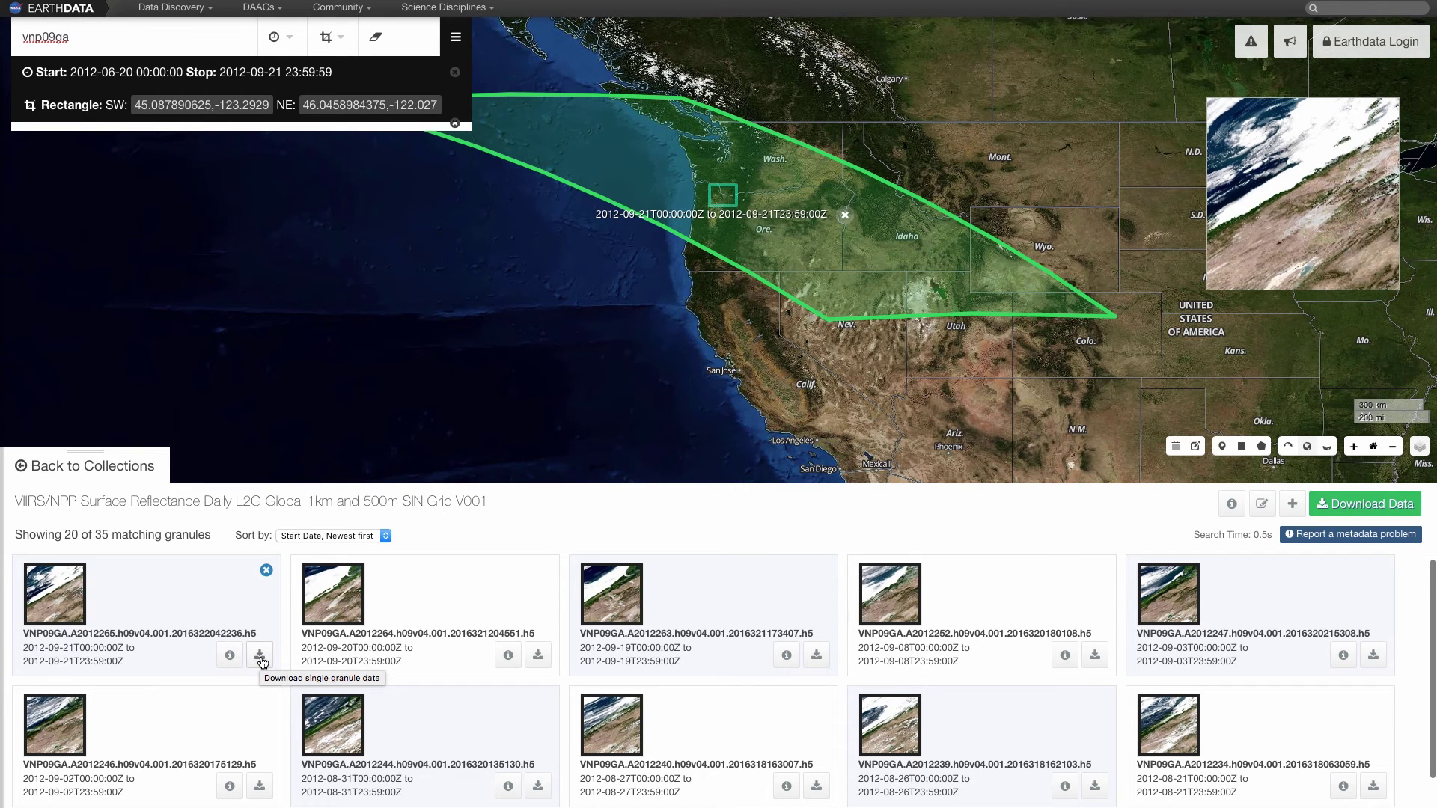
left_click(228, 656)
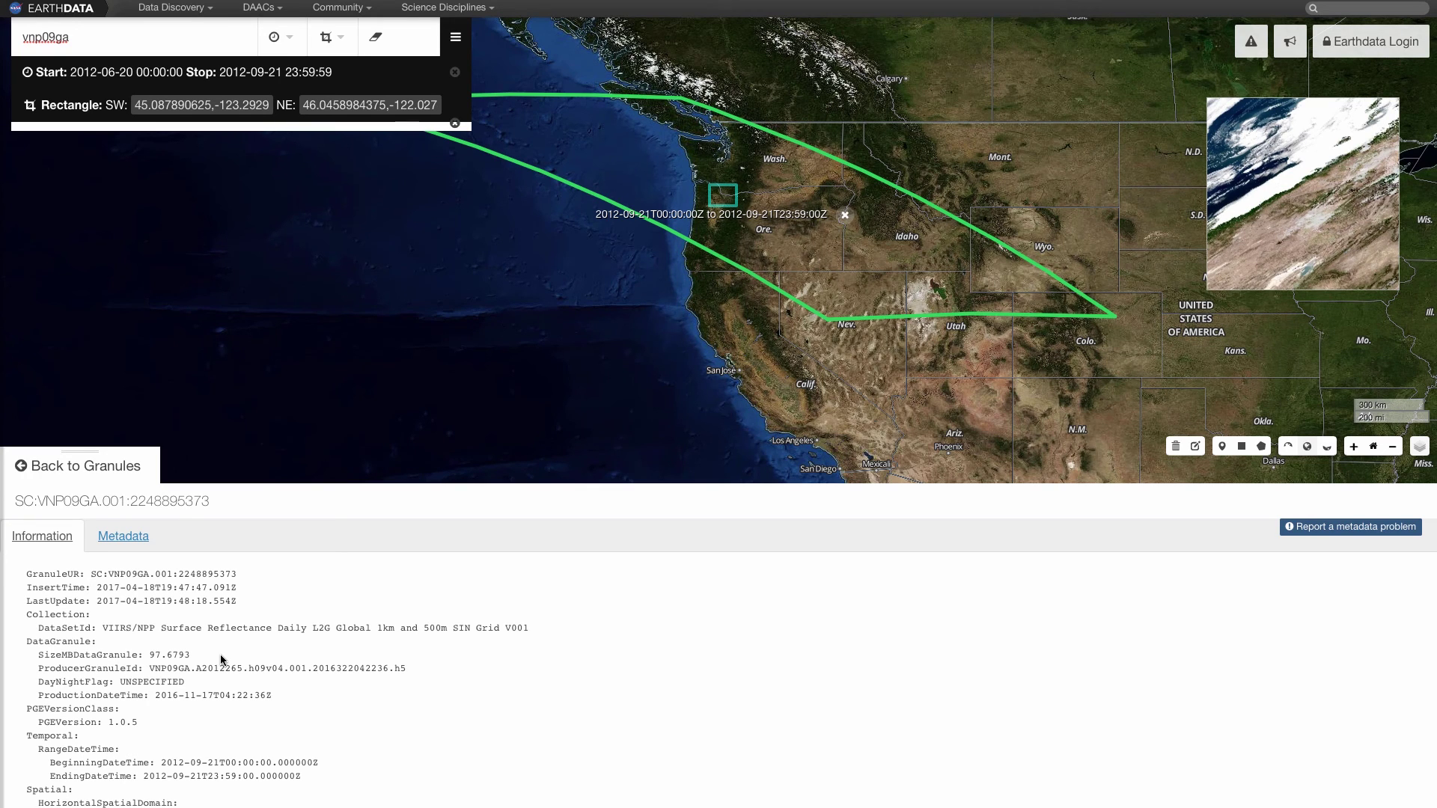
left_click(132, 540)
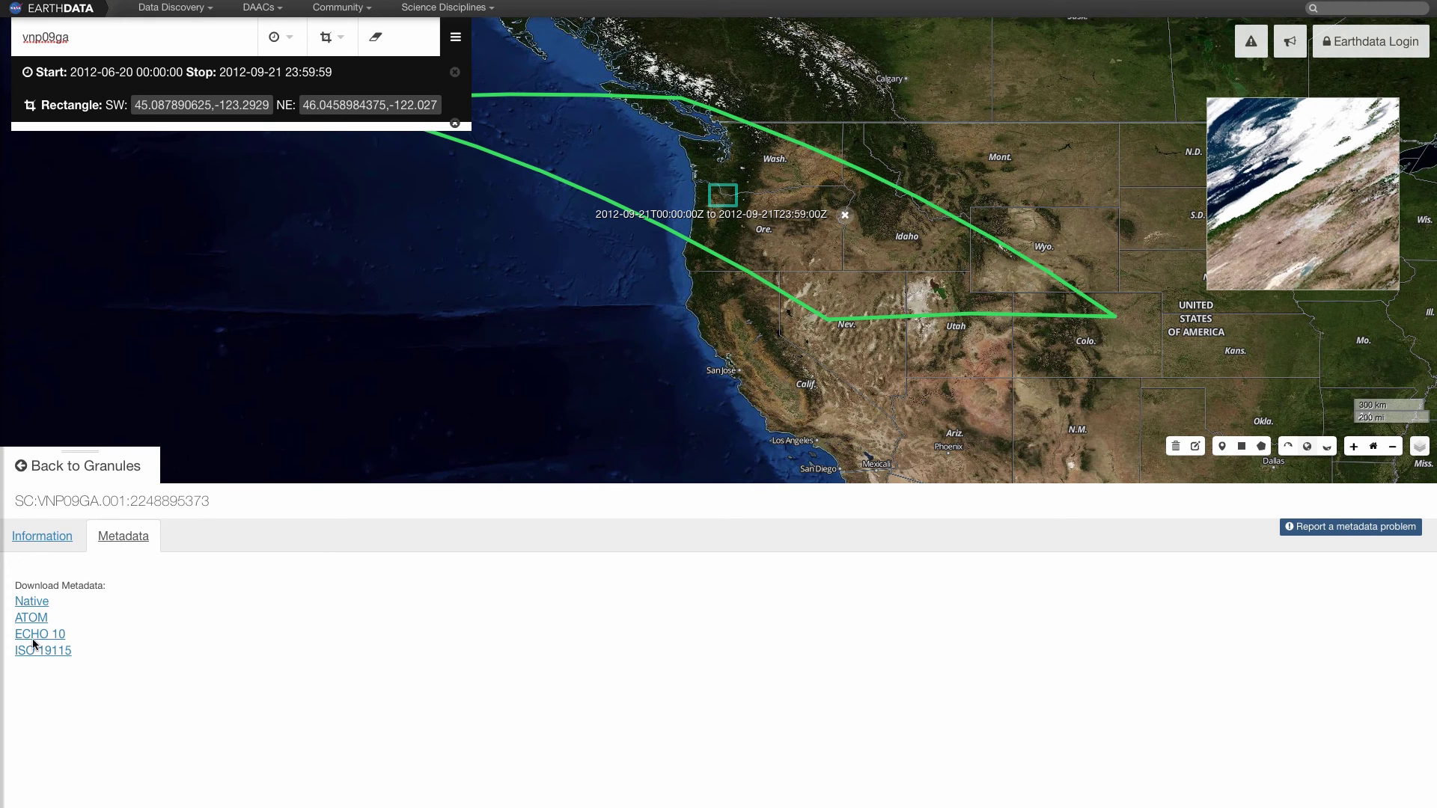
left_click(79, 467)
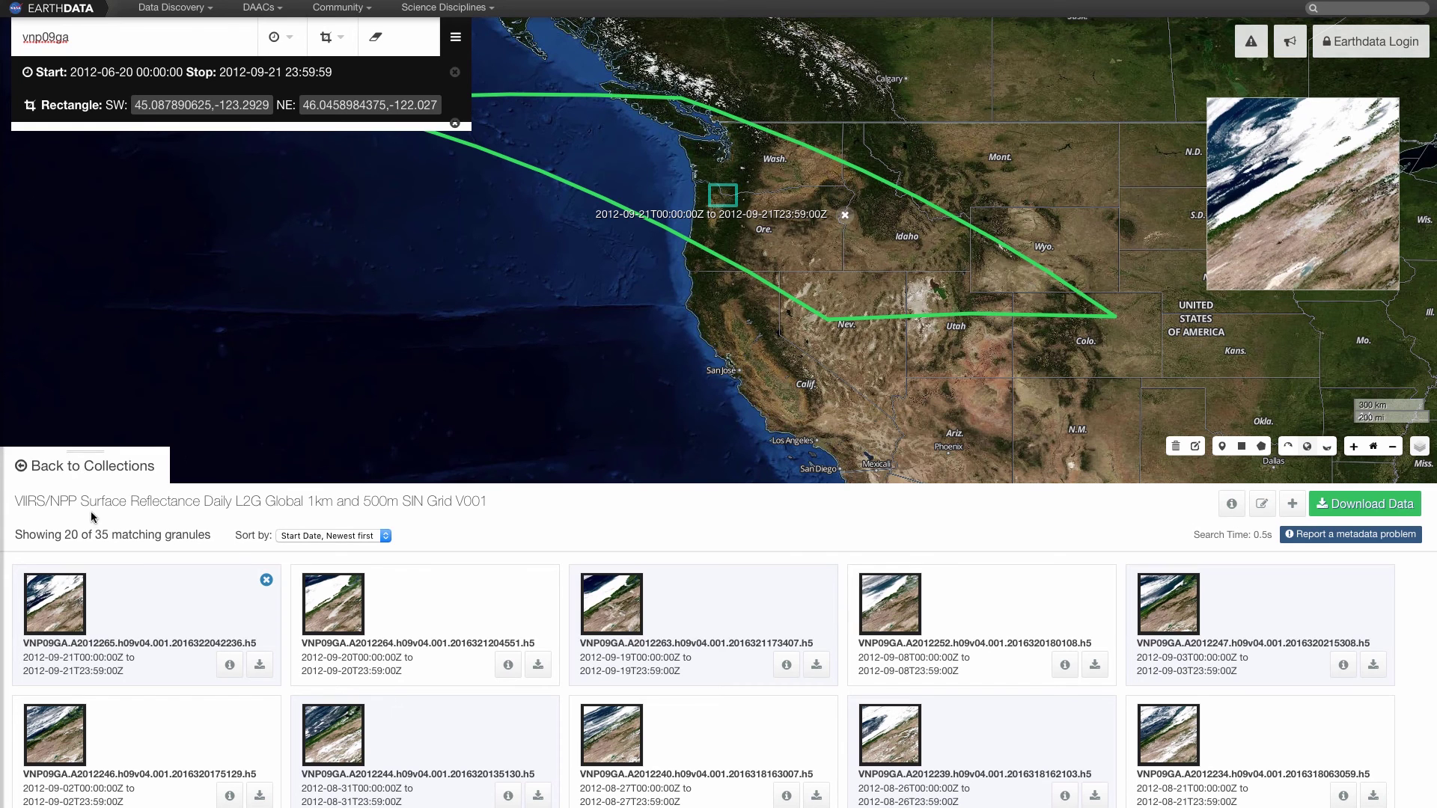
Submit a Stage for Delivery order for the 206 VNP09GA granules (19.5 GB)
left_click(1354, 508)
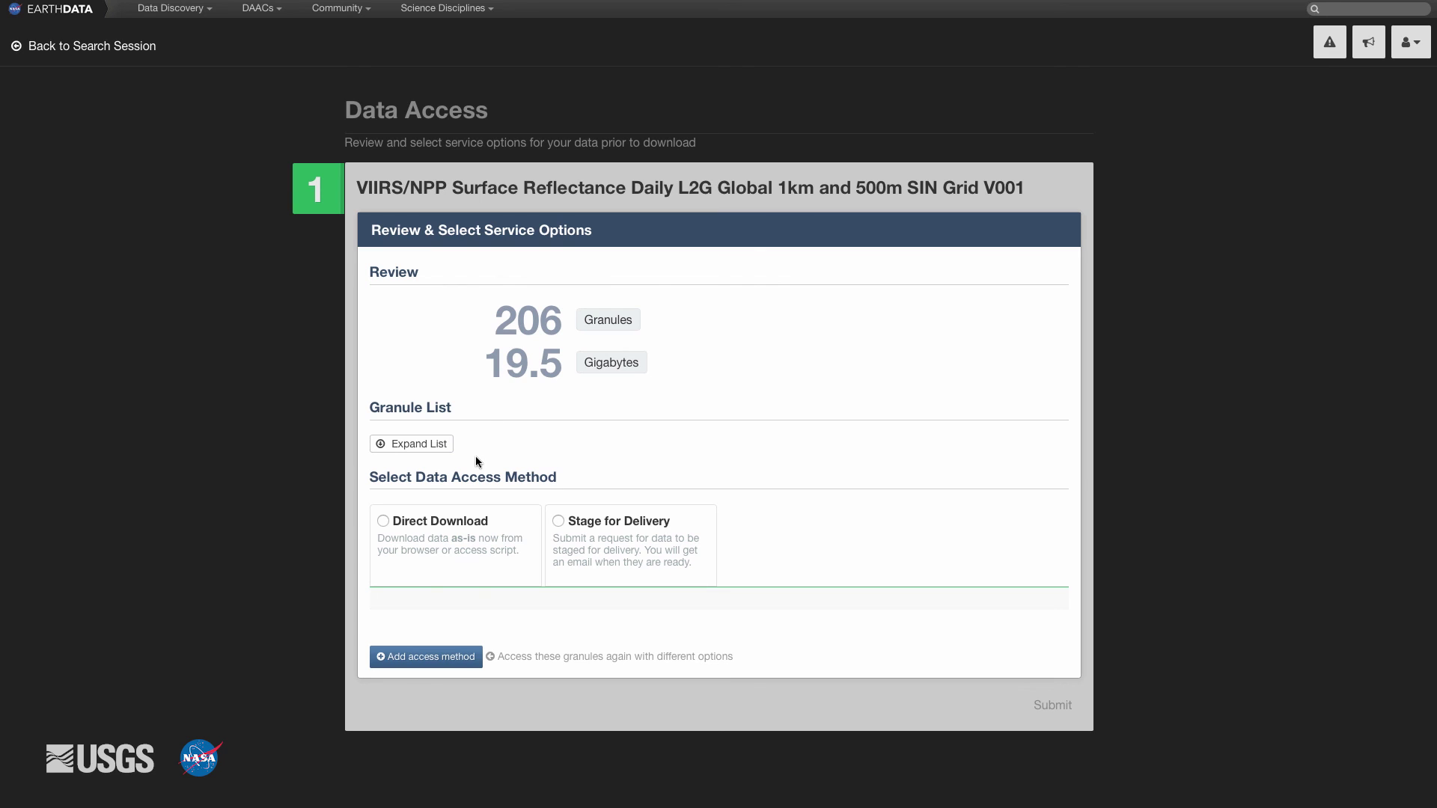
left_click(379, 522)
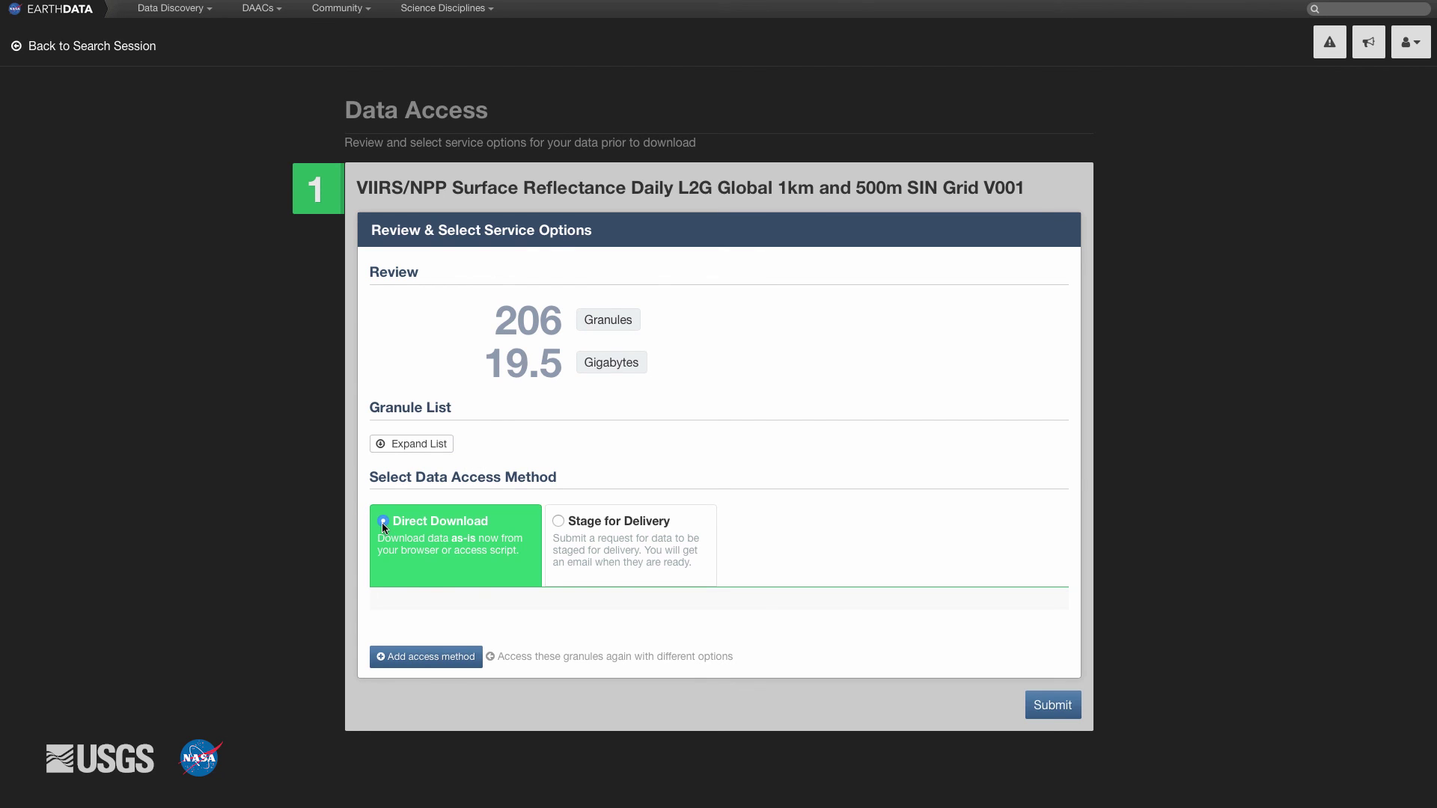
left_click(559, 520)
scroll(563, 524, "down", 2)
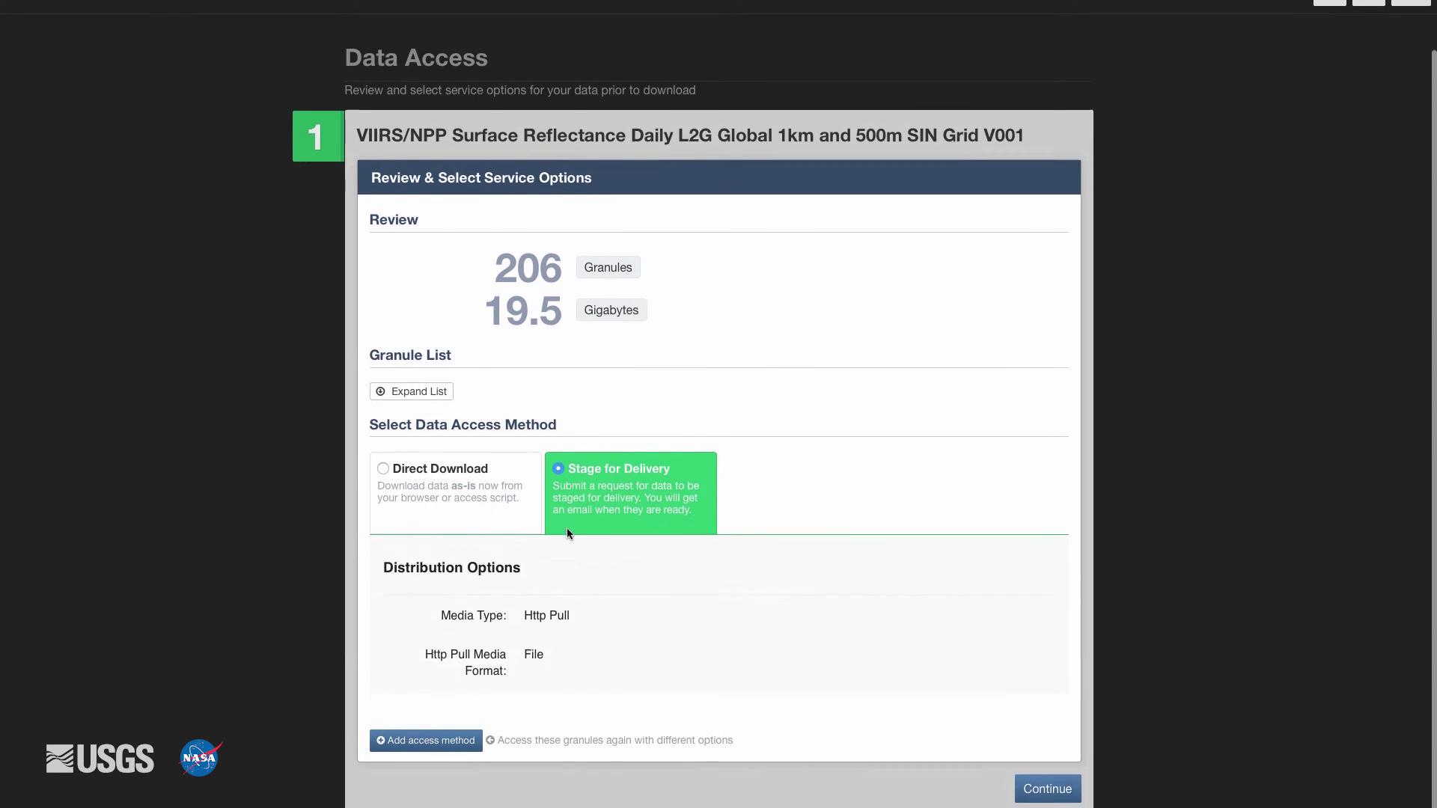
left_click(1040, 780)
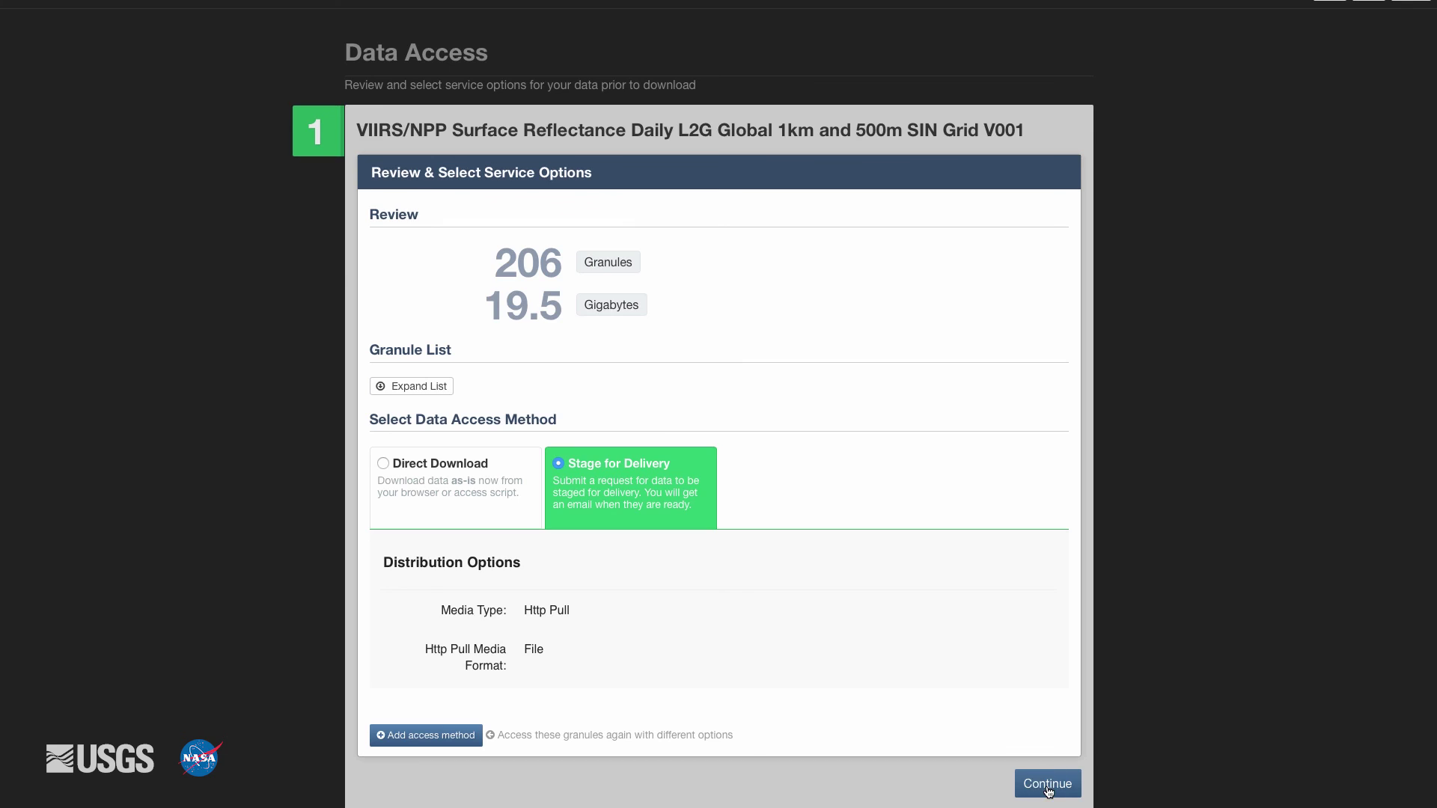
left_click(1053, 463)
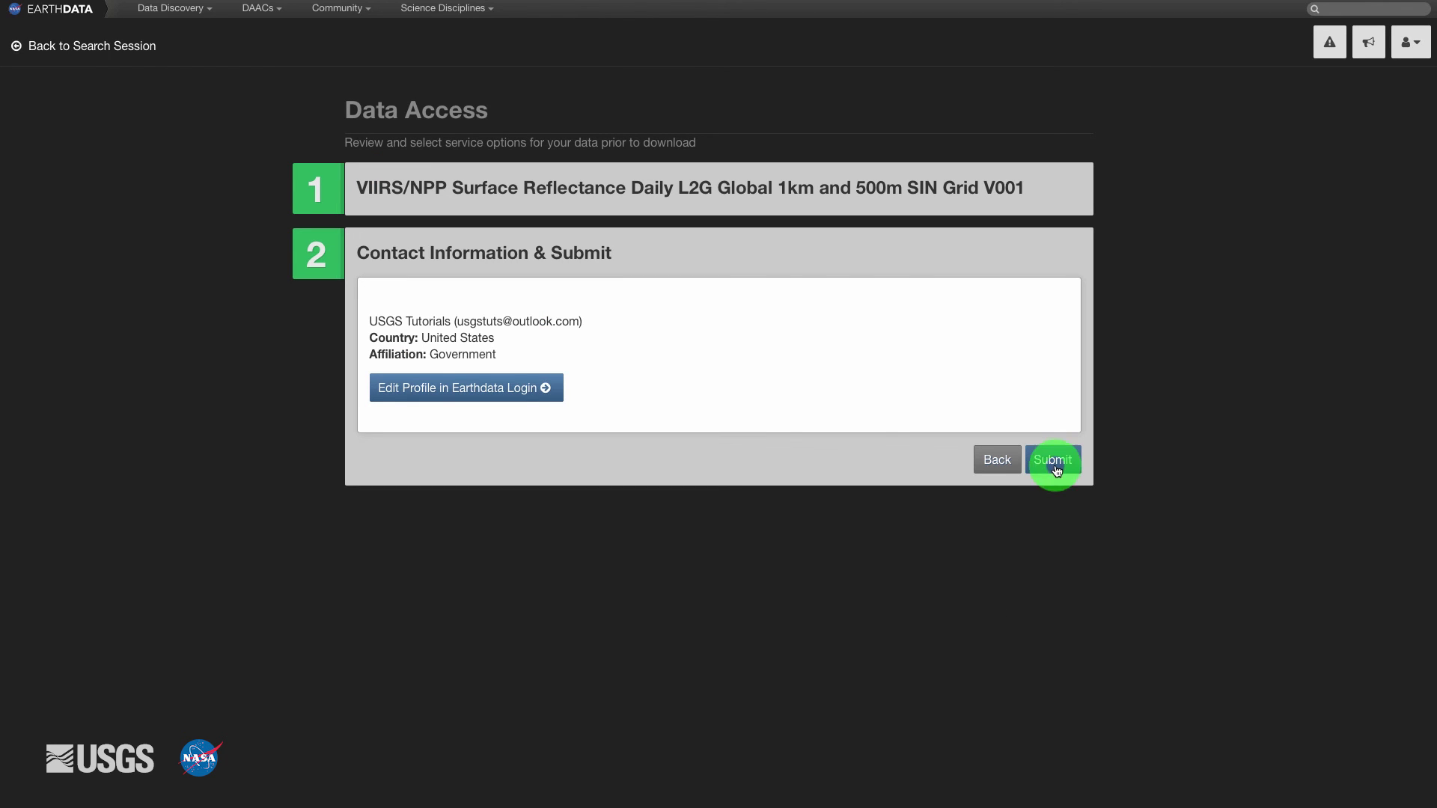